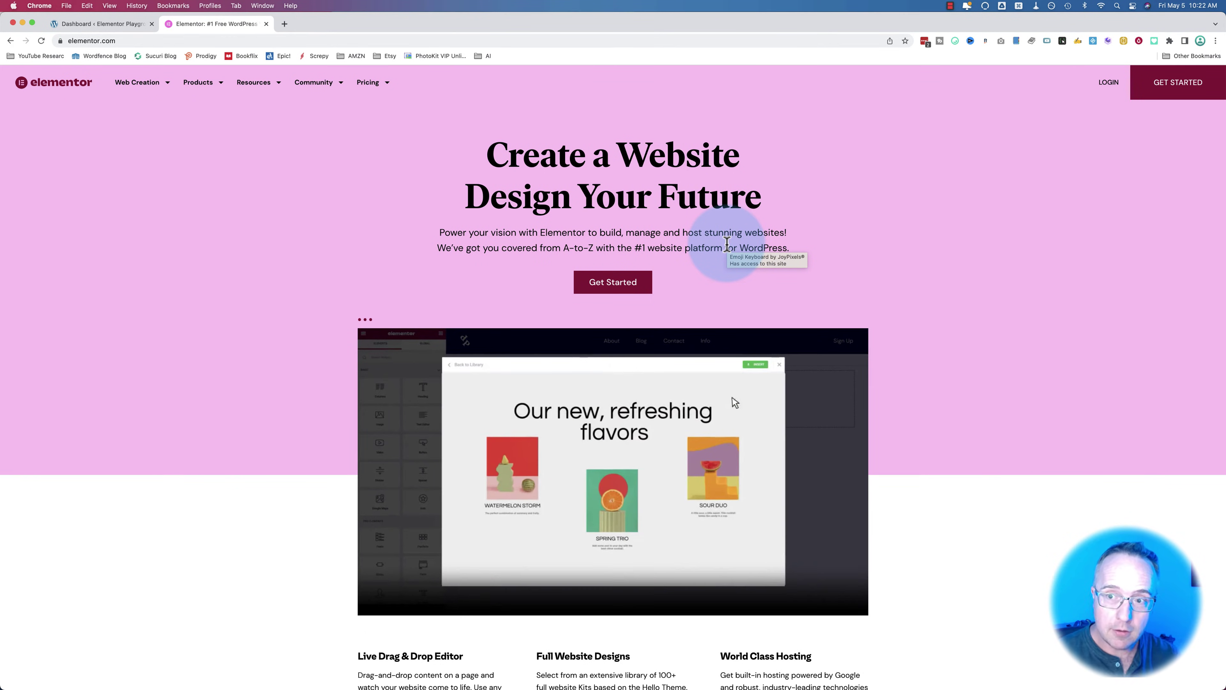
Sign in to the Elementor account with the filled-in e-mail and password, and verify it with the e-mailed six-digit code
left_click(1108, 82)
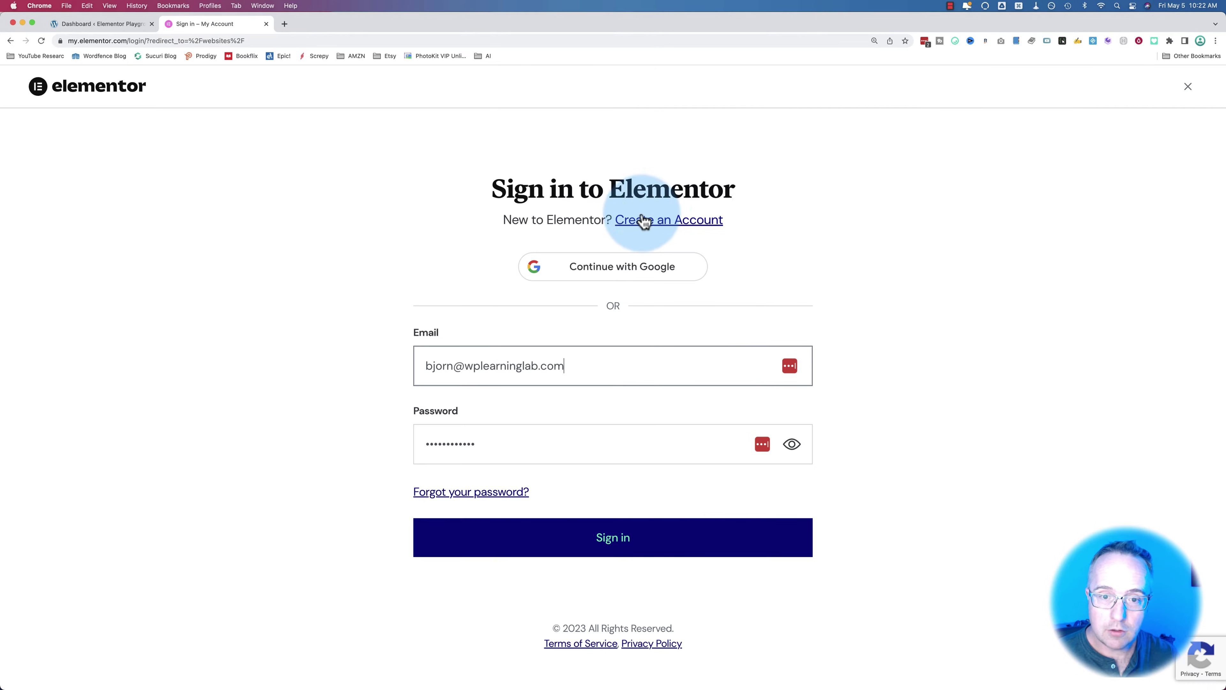
left_click(645, 222)
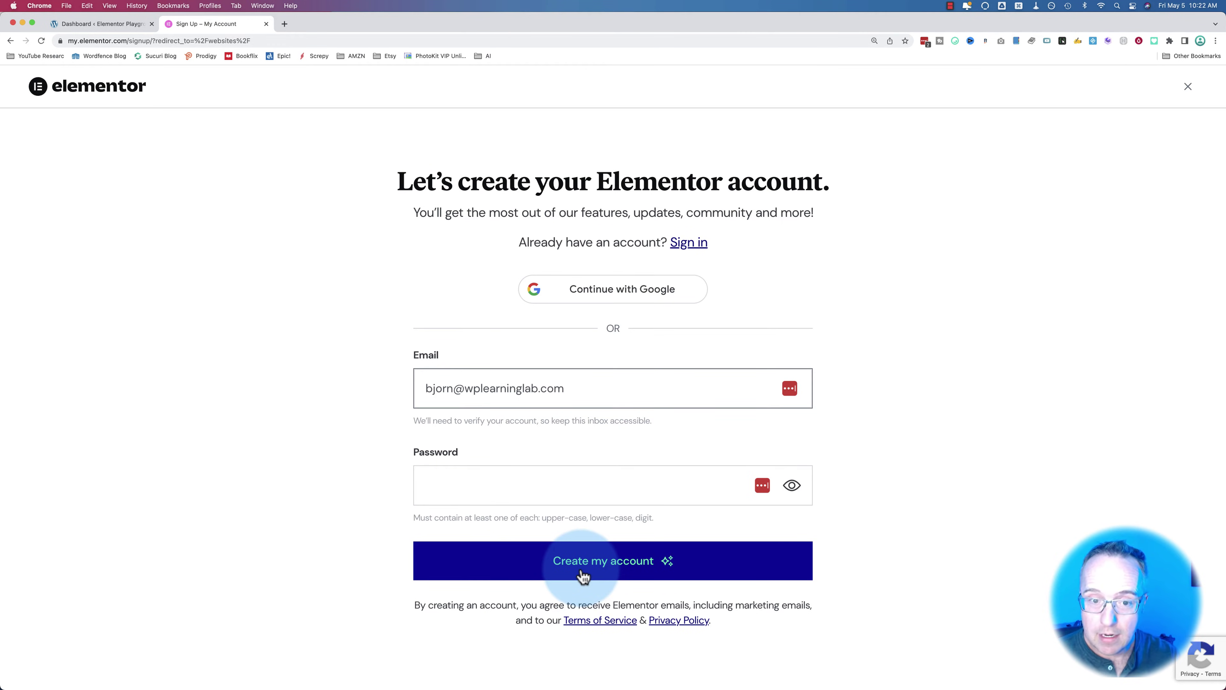
left_click(690, 243)
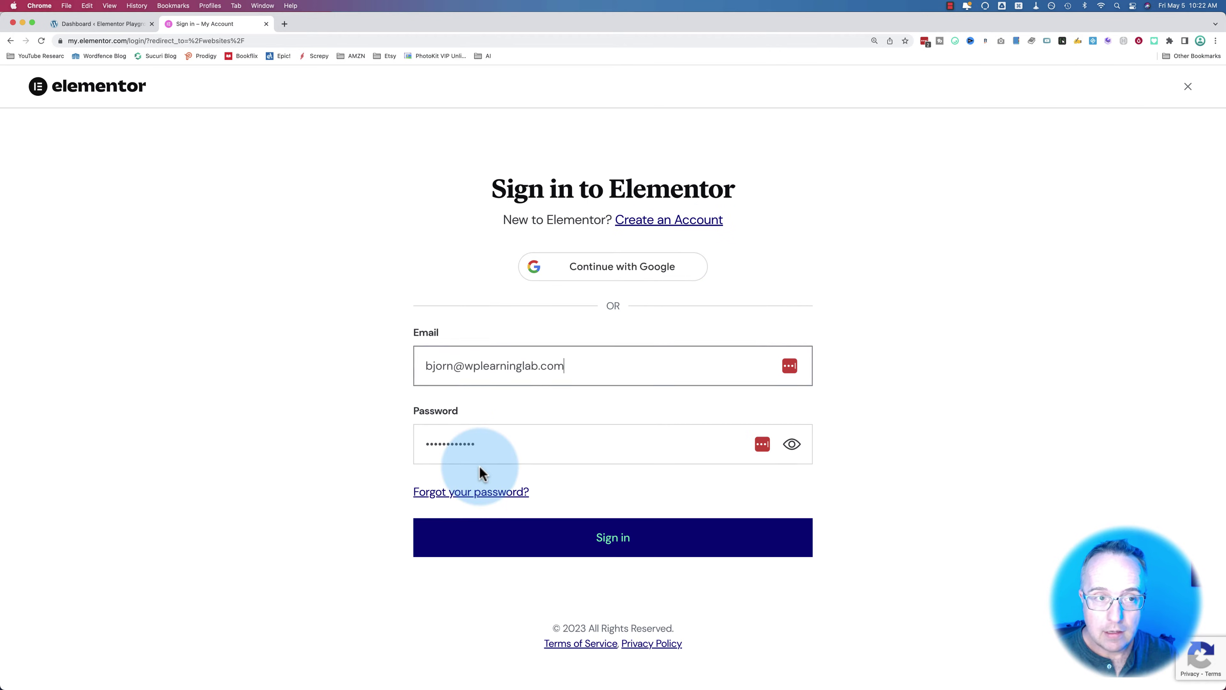
left_click(607, 540)
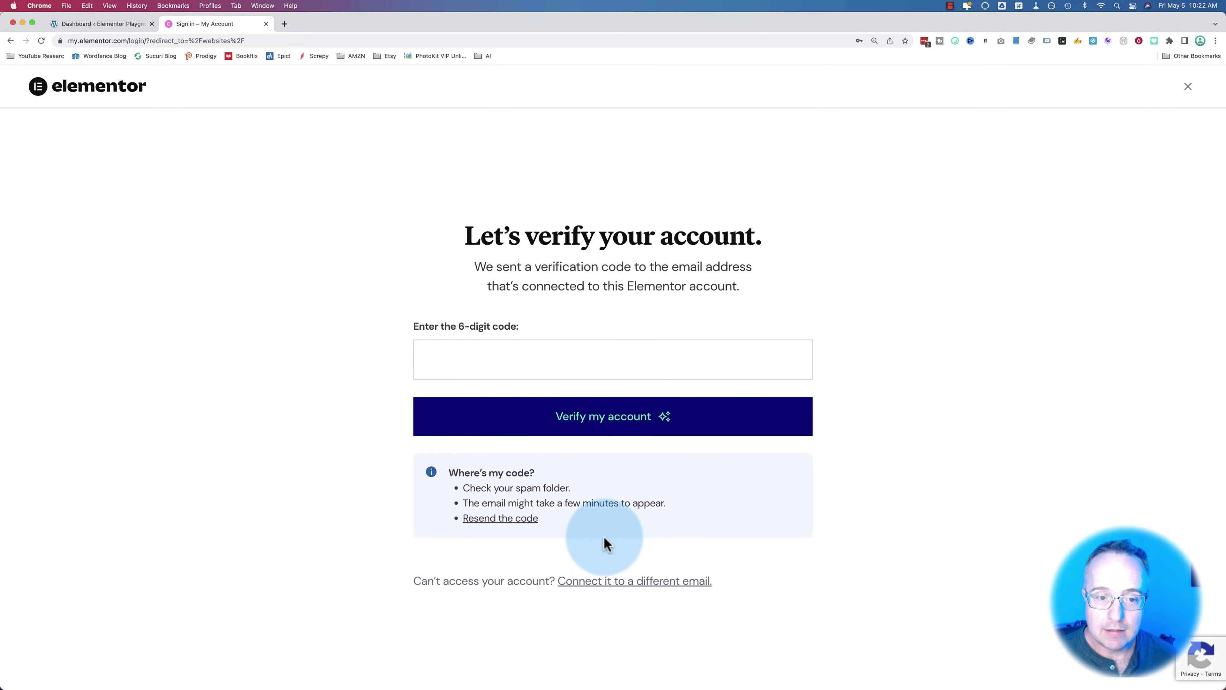
left_click(457, 350)
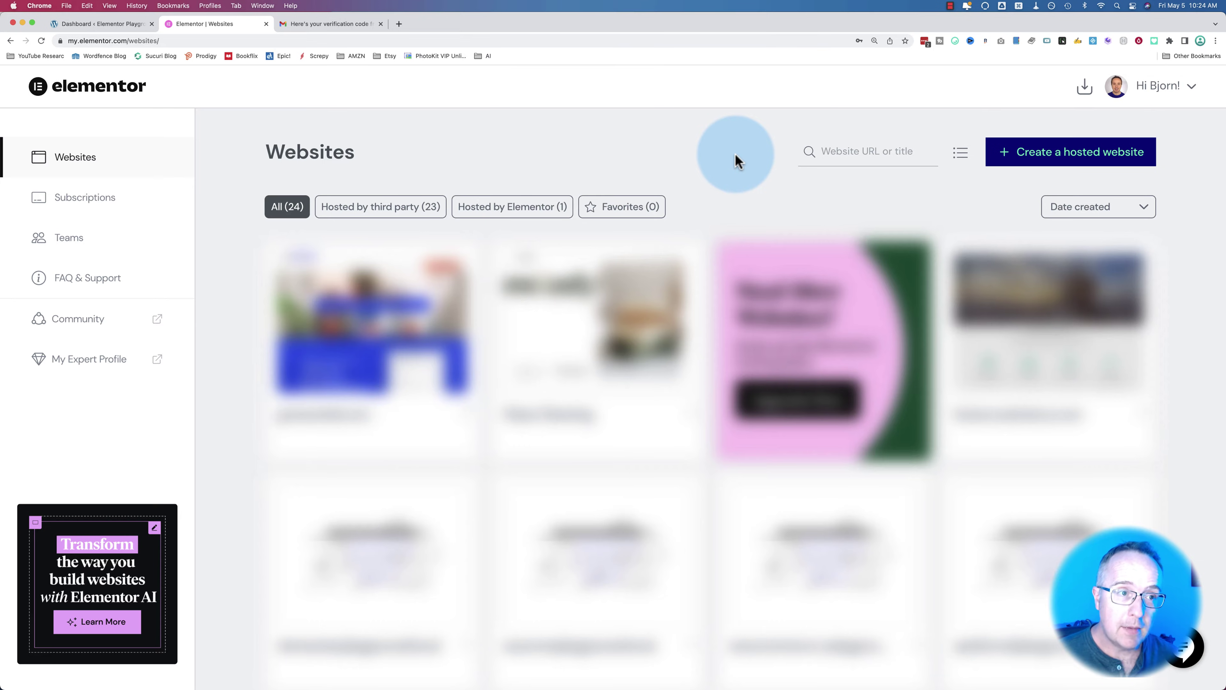
In the WordPress dashboard, search the plugin directory for "elementor", and install and activate the Elementor Website Builder plugin
left_click(104, 24)
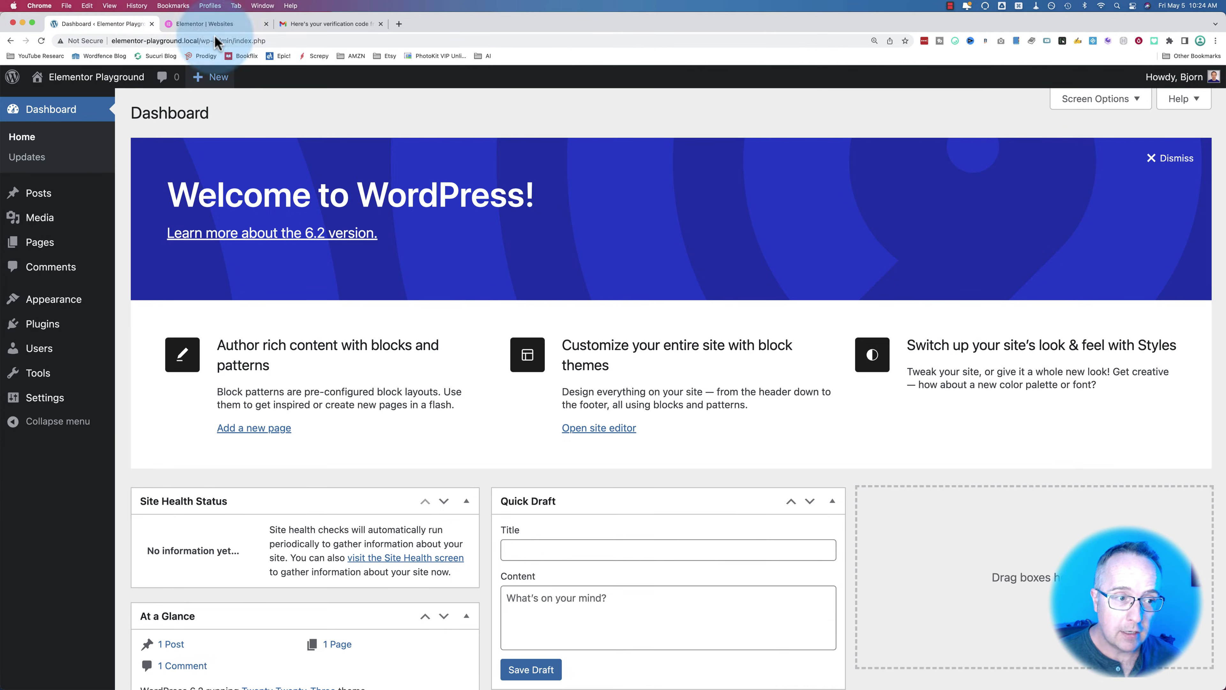
mouse_move(39, 328)
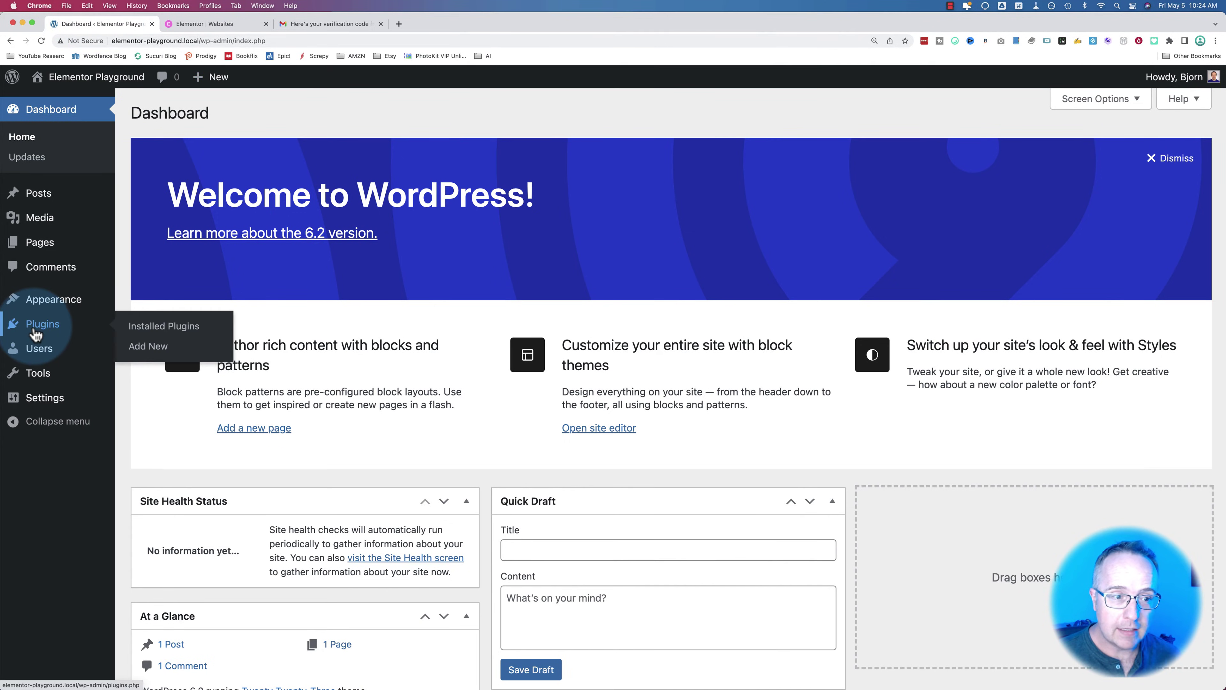
left_click(145, 347)
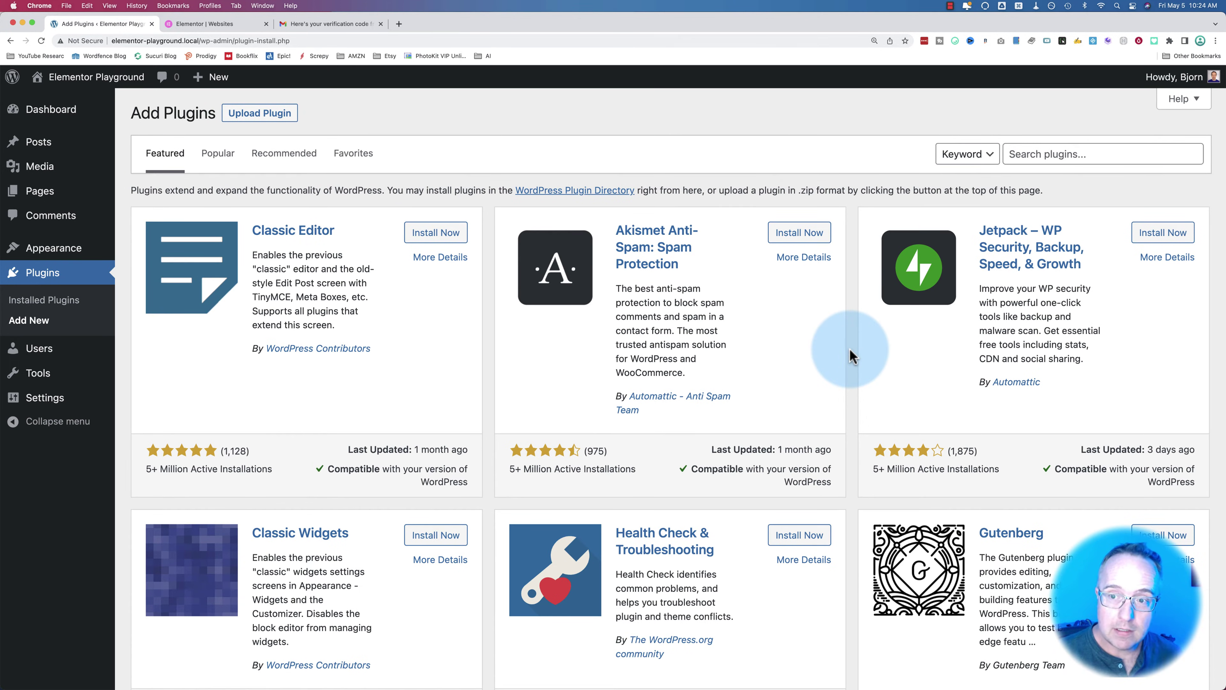
left_click(1065, 154)
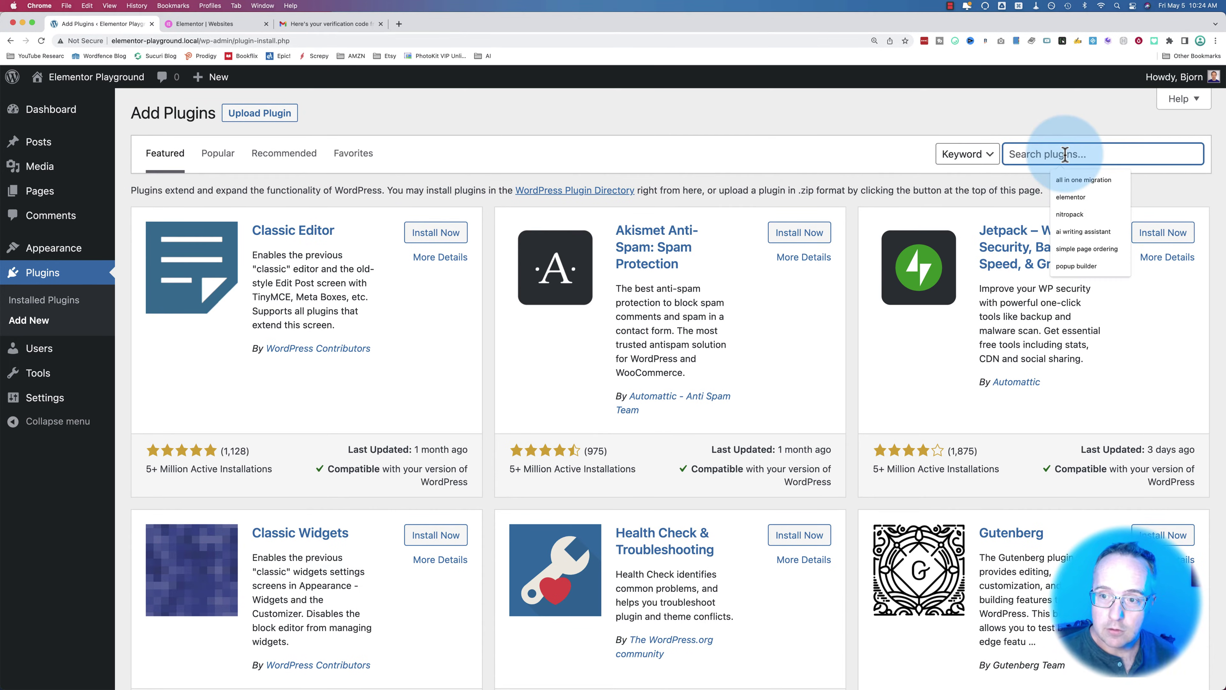
type("elementor")
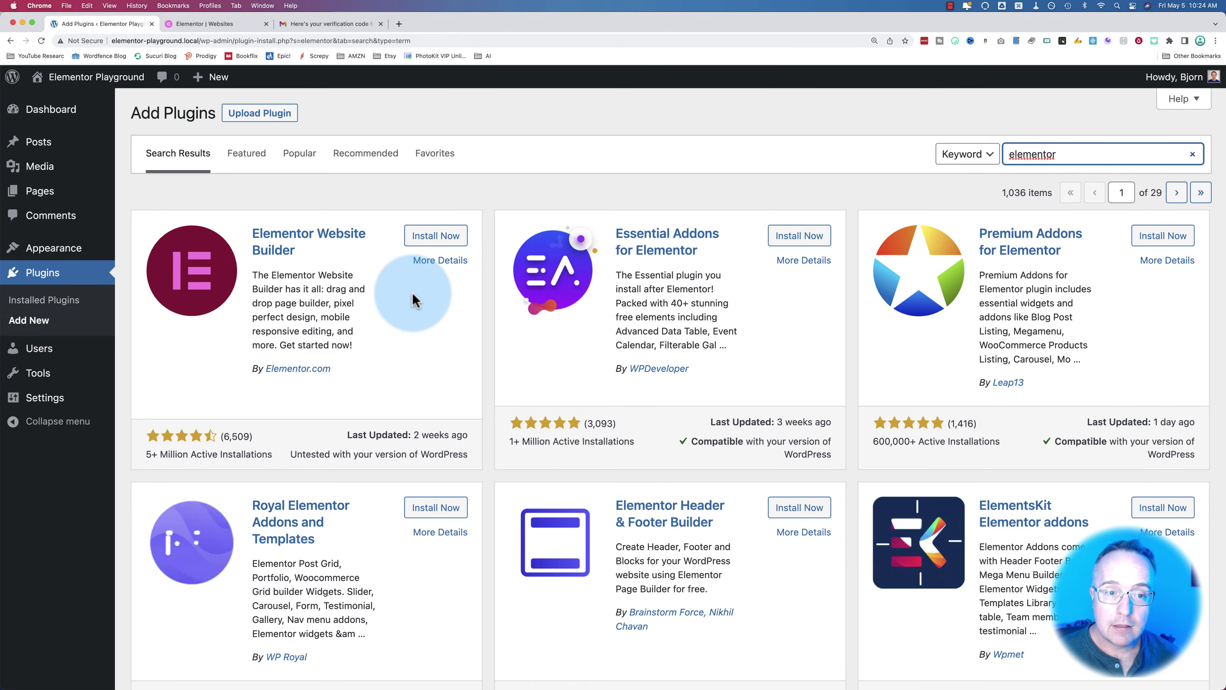
left_click(435, 236)
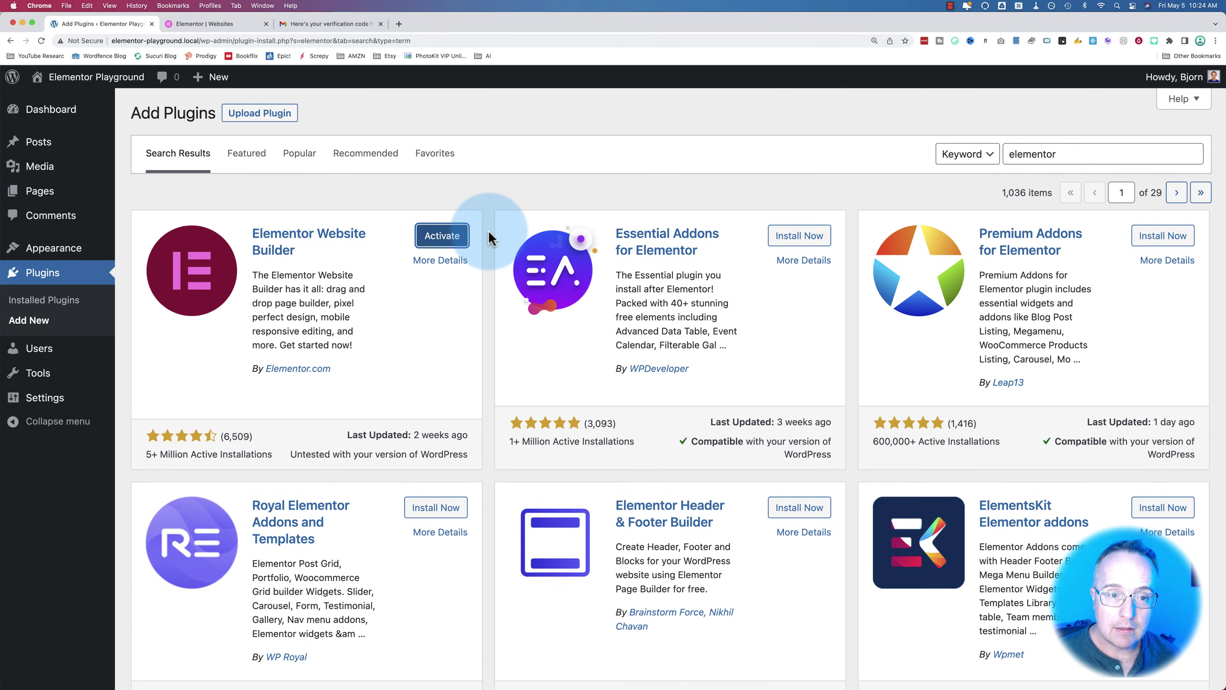
left_click(444, 239)
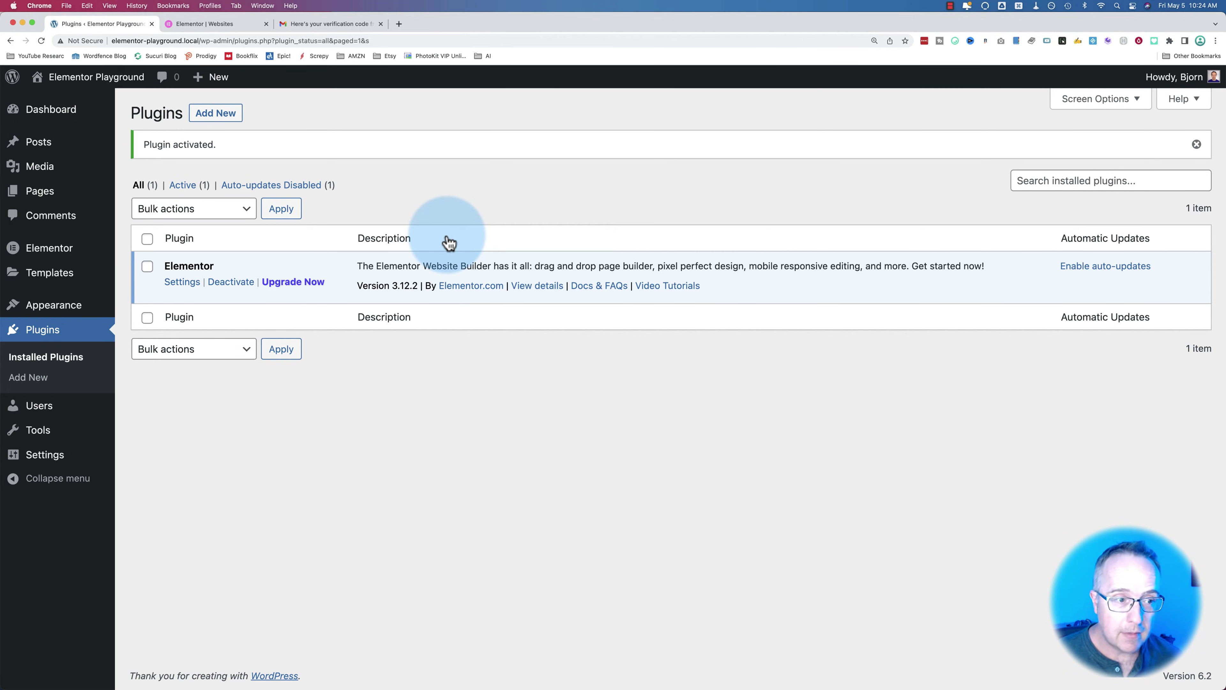
Review Elementor's general, integrations and advanced settings, and read through its experiments and stable features
mouse_move(108, 254)
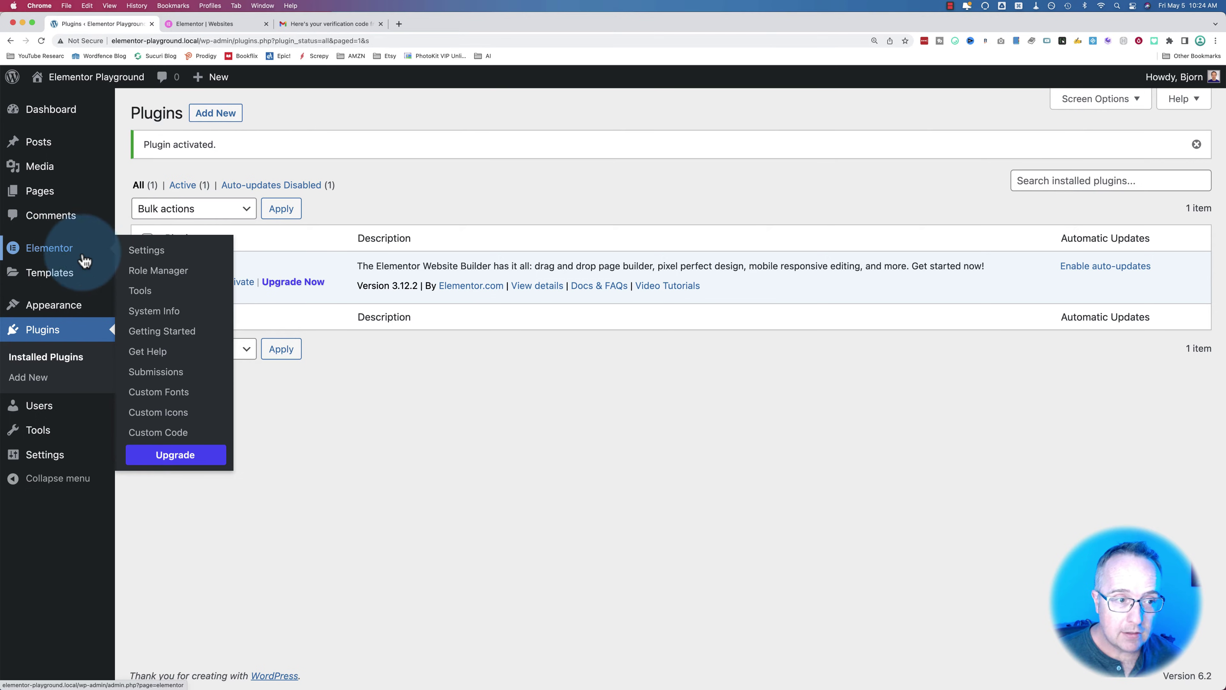
left_click(140, 252)
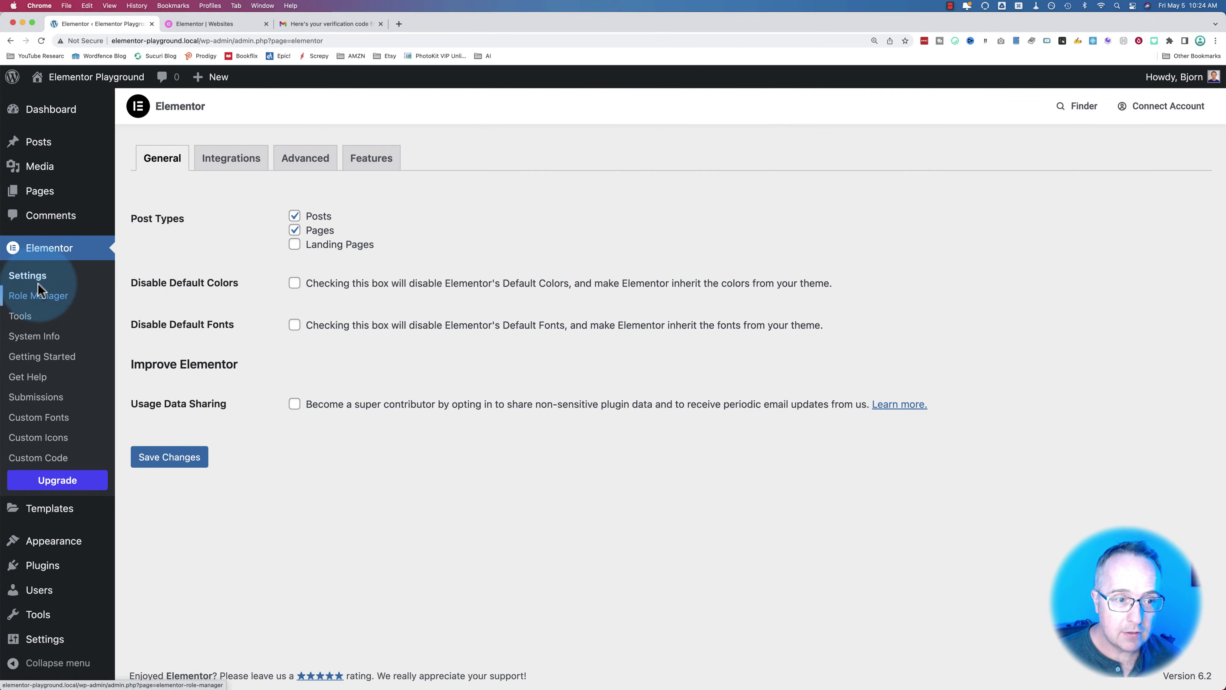
left_click(238, 162)
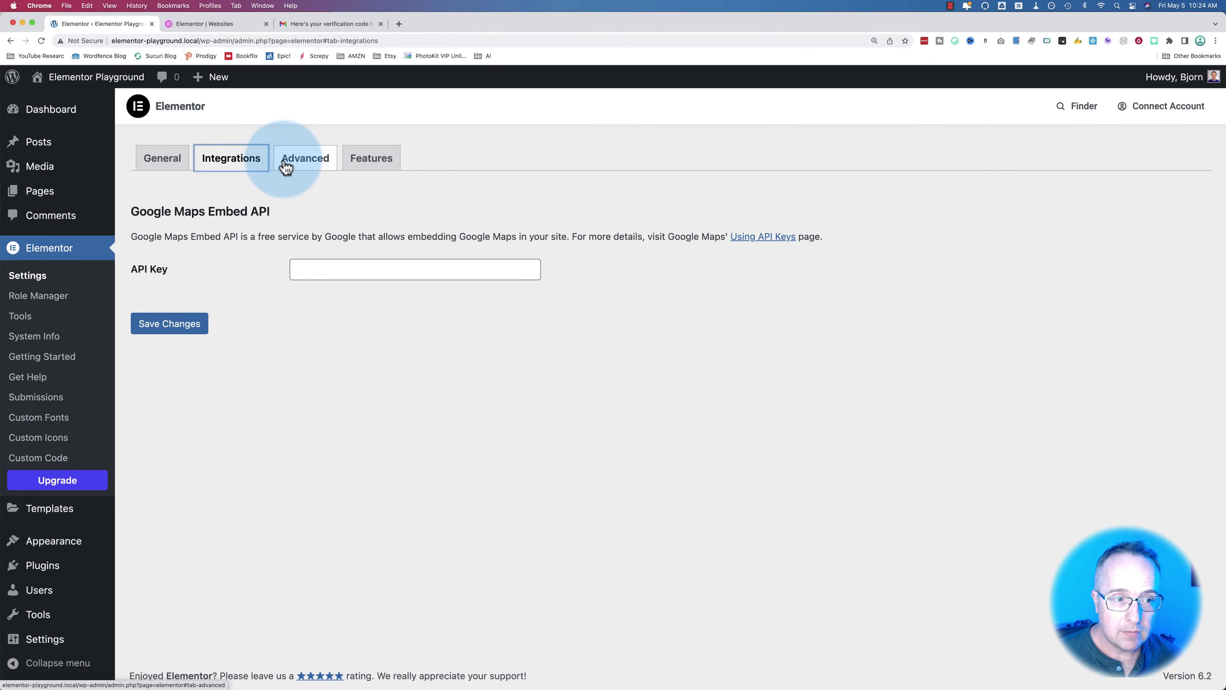
left_click(309, 159)
scroll(270, 234, "down", 3)
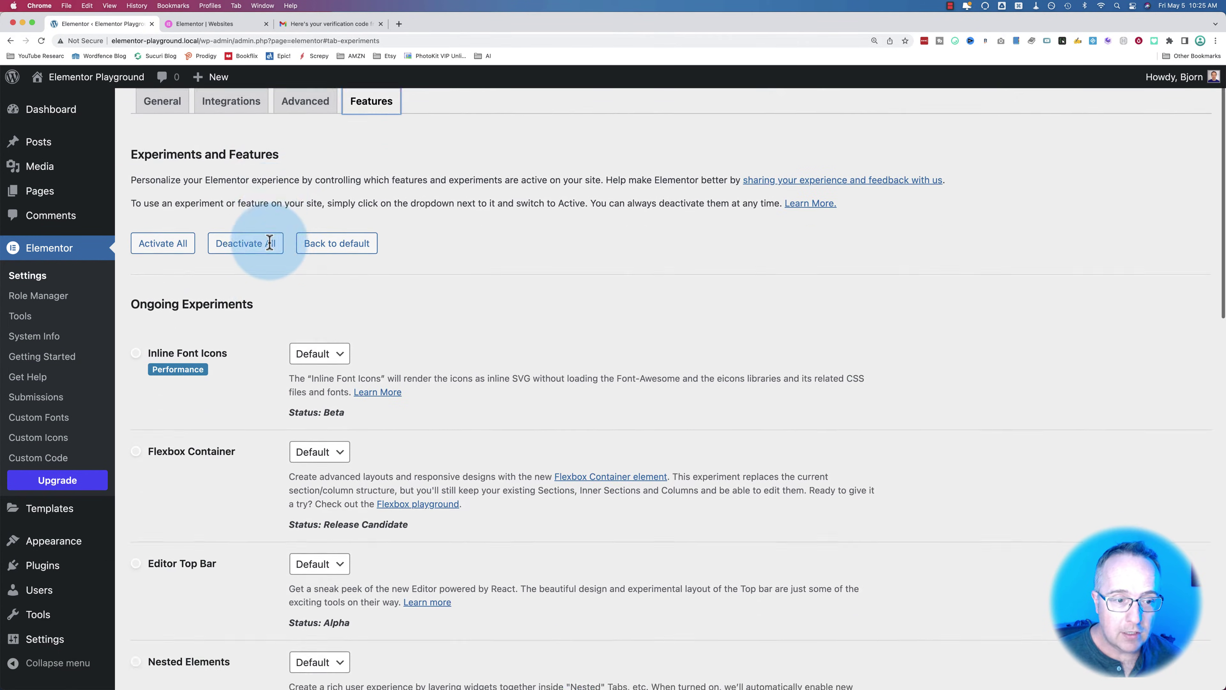
scroll(274, 241, "down", 8)
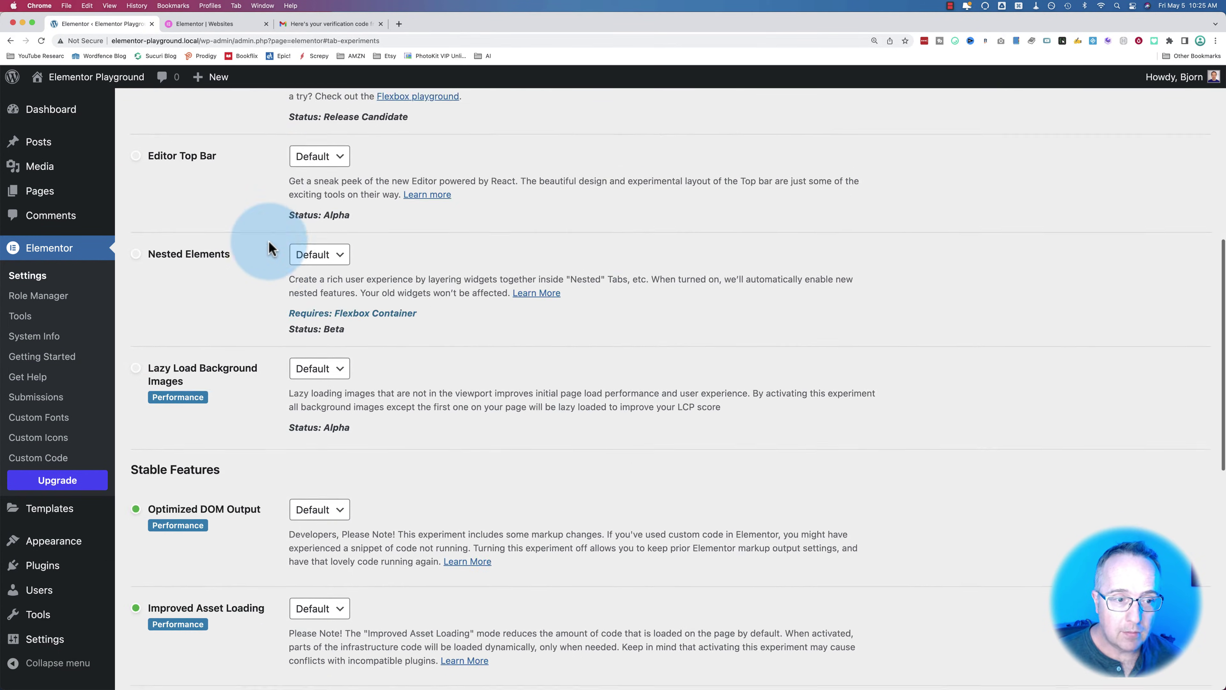
scroll(271, 247, "down", 4)
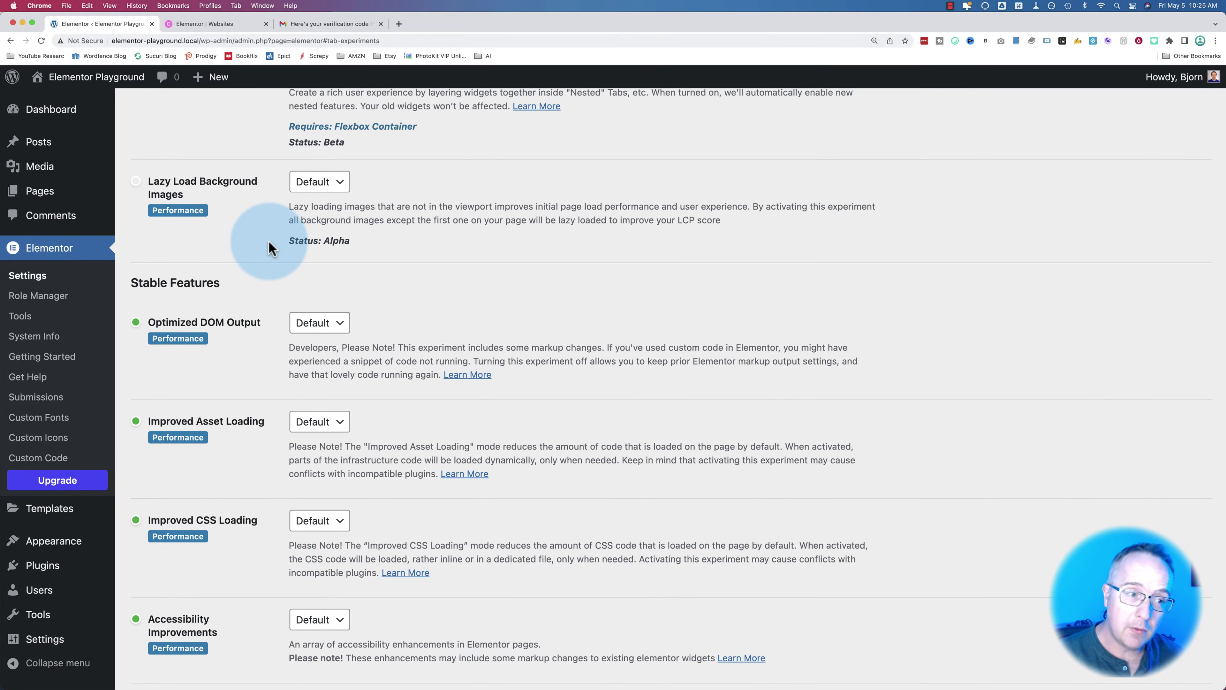
Examine the Role Manager's editor access options for the Editor, Author, Contributor and Subscriber roles
left_click(39, 295)
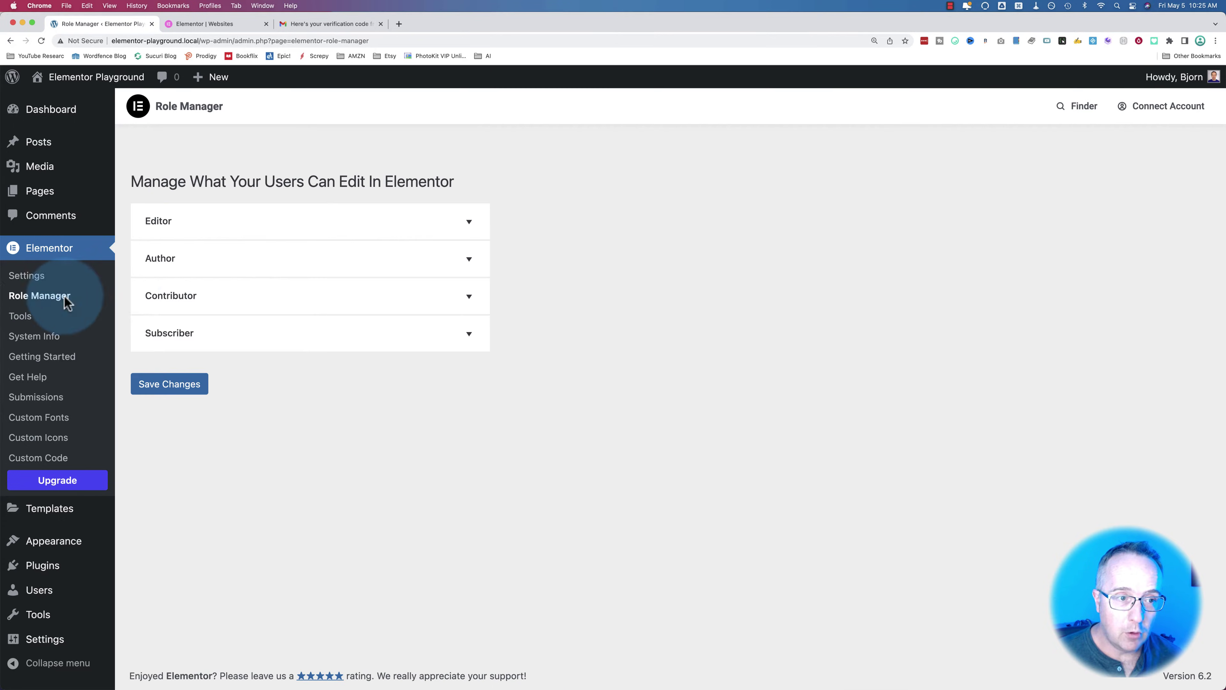
left_click(298, 222)
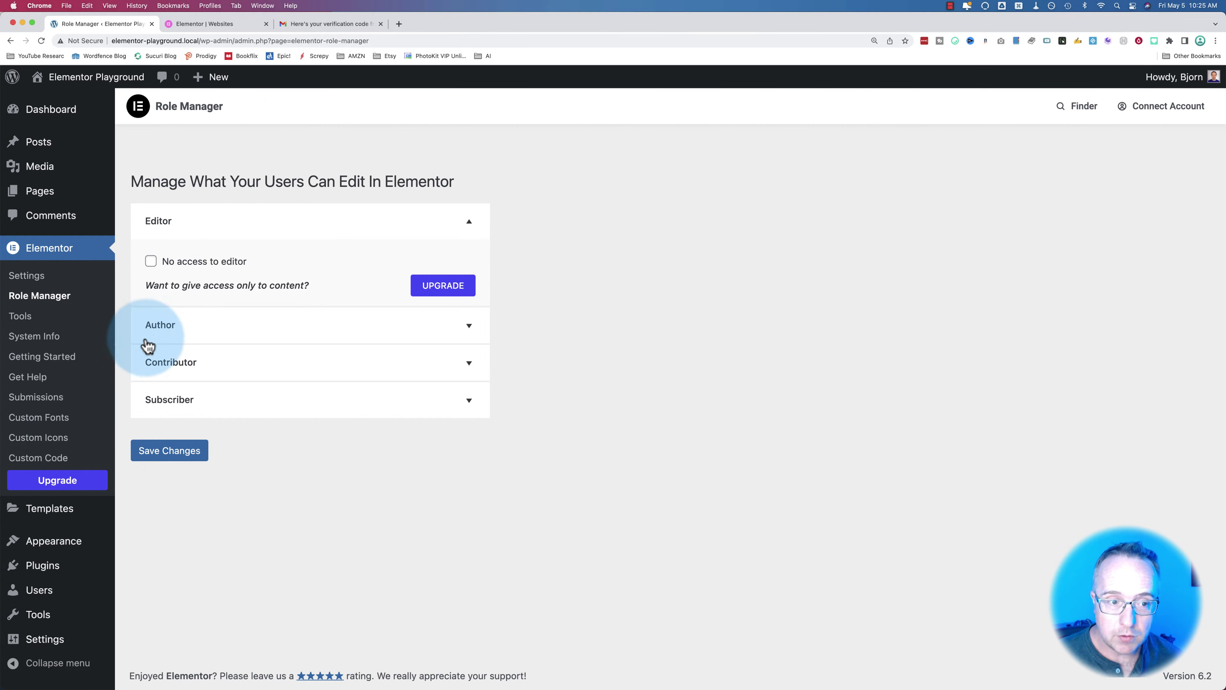
left_click(240, 335)
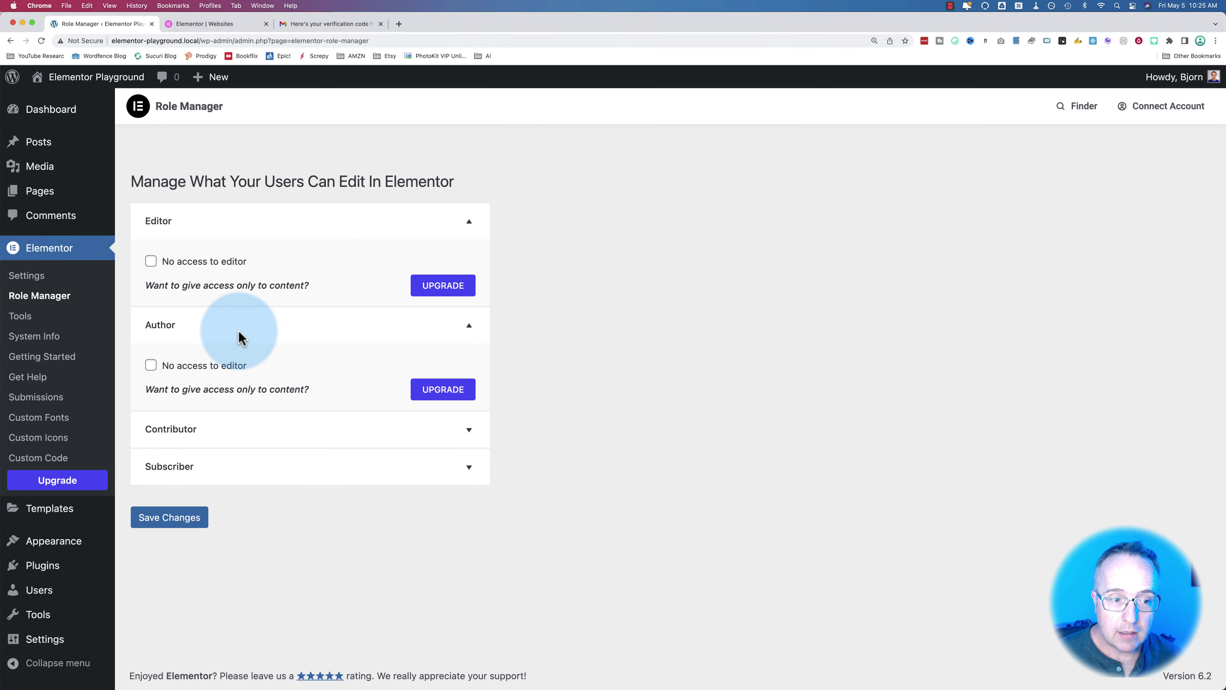
left_click(276, 432)
left_click(277, 545)
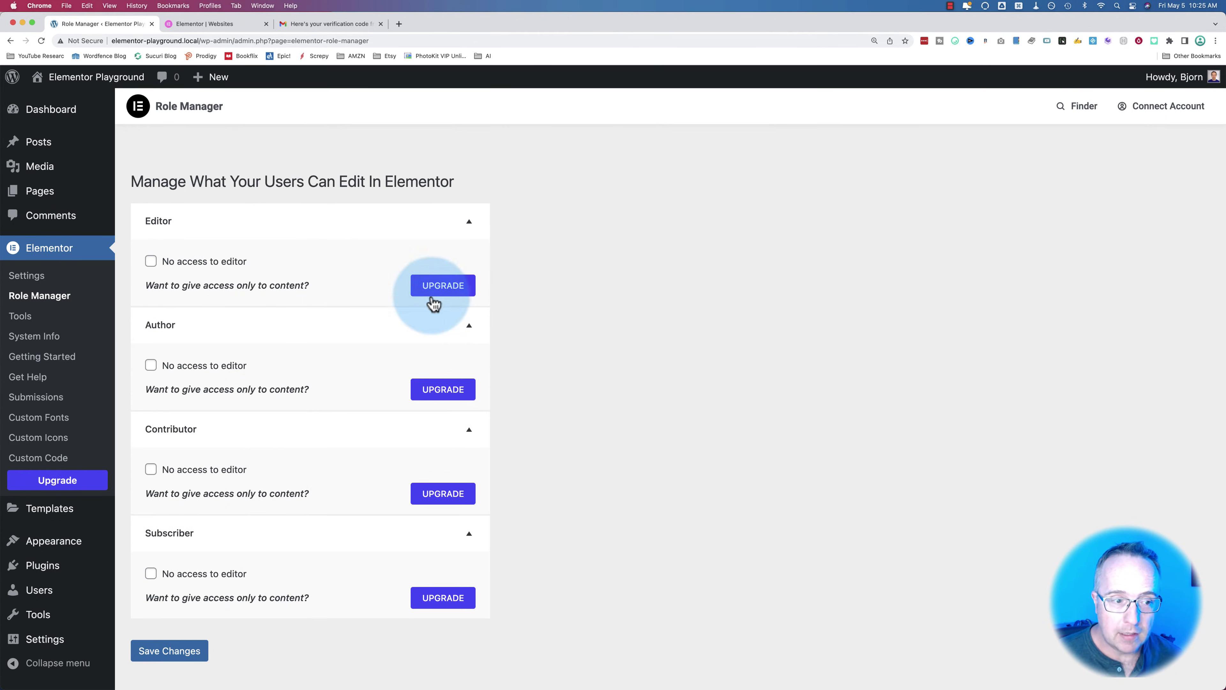
Review Elementor's tools for URL replacement, version control, maintenance mode and importing or exporting template kits
left_click(24, 316)
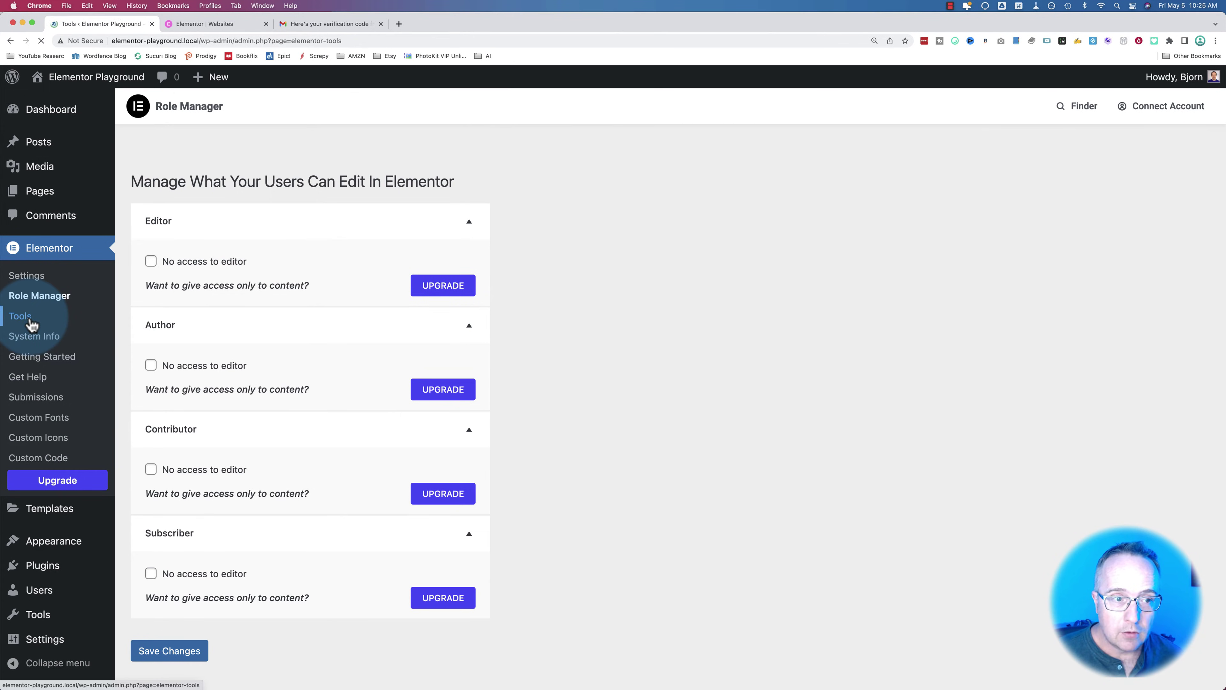
left_click(231, 159)
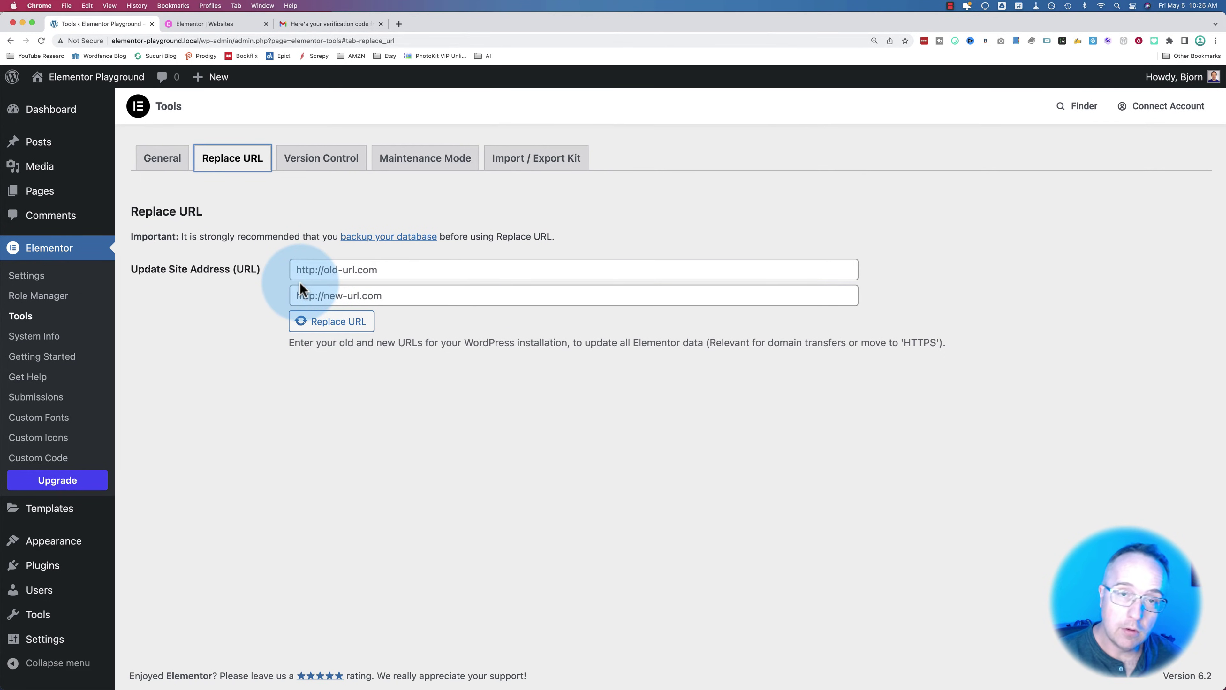
left_click(336, 169)
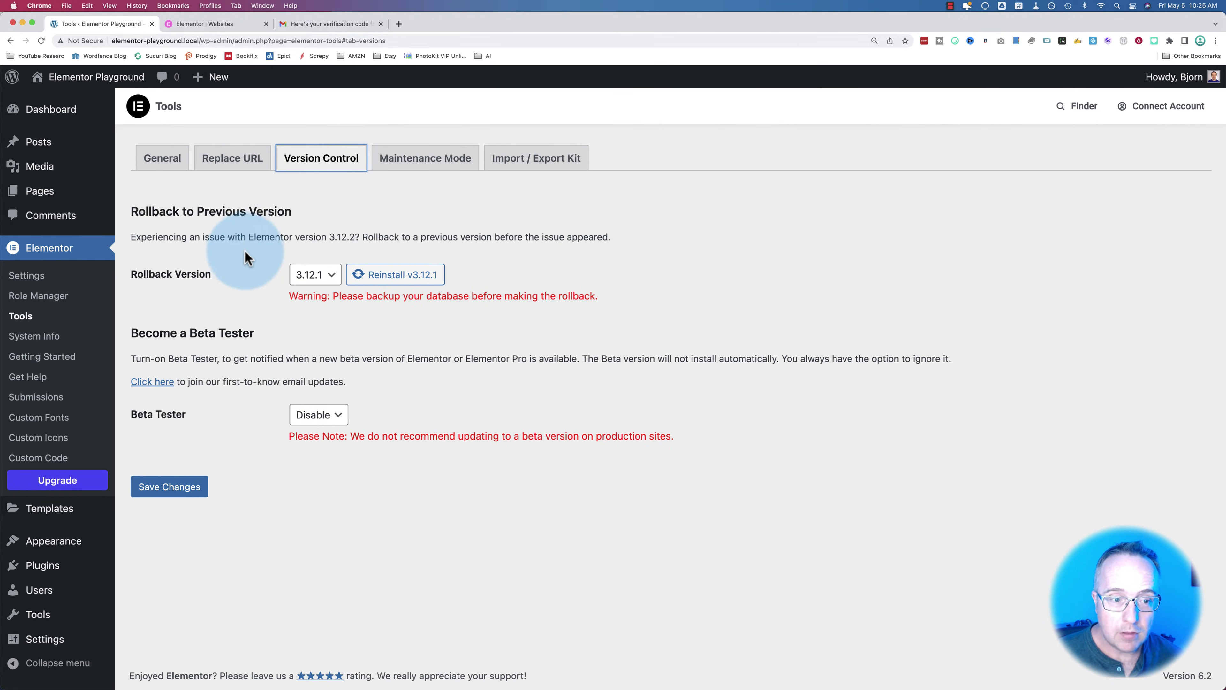
left_click(451, 163)
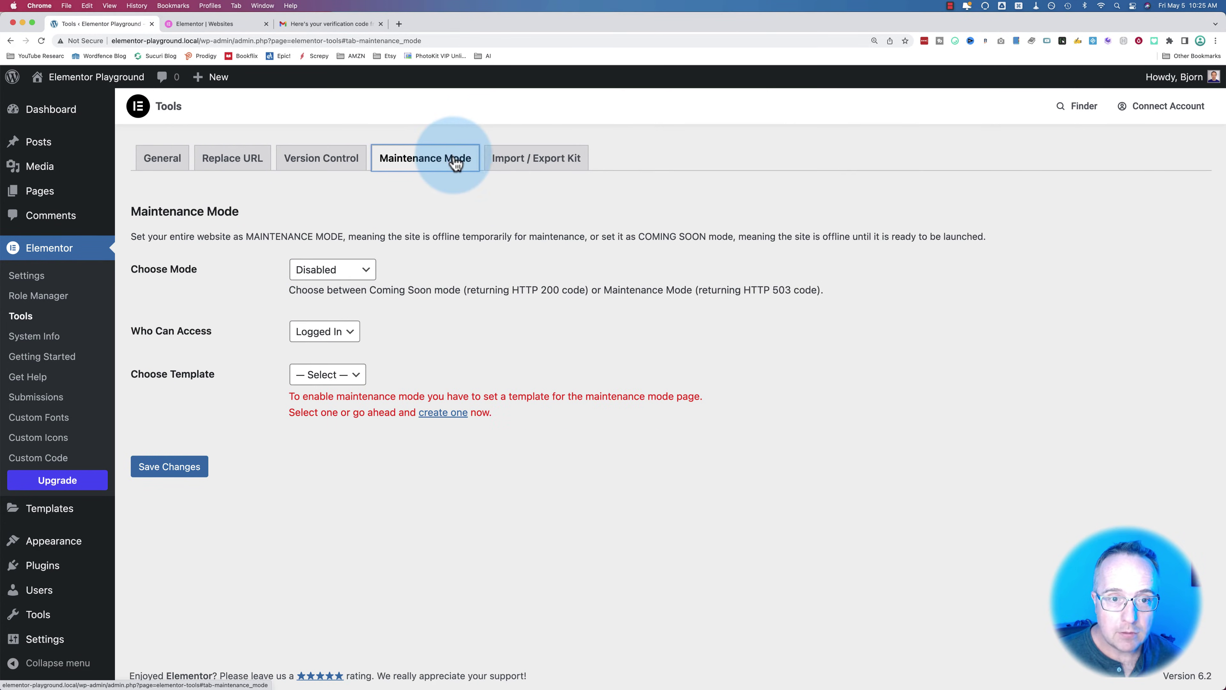
left_click(531, 161)
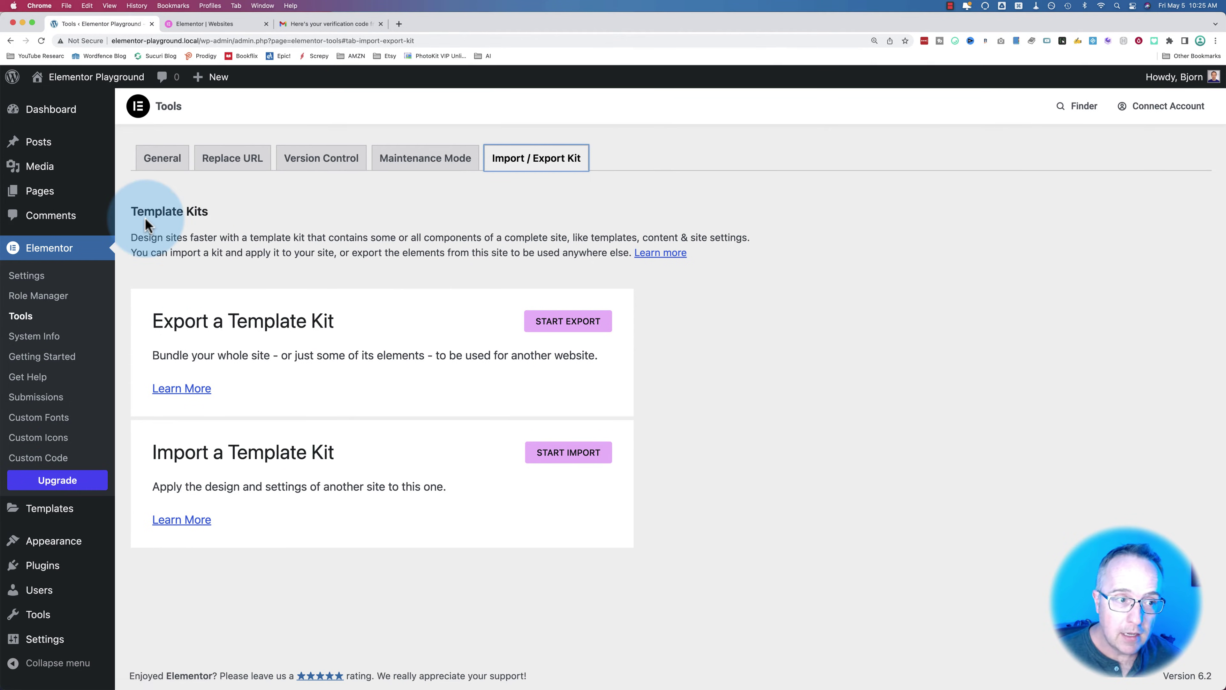
Save a new page titled "Homepage" as a draft and open it in the Elementor editor
left_click(46, 200)
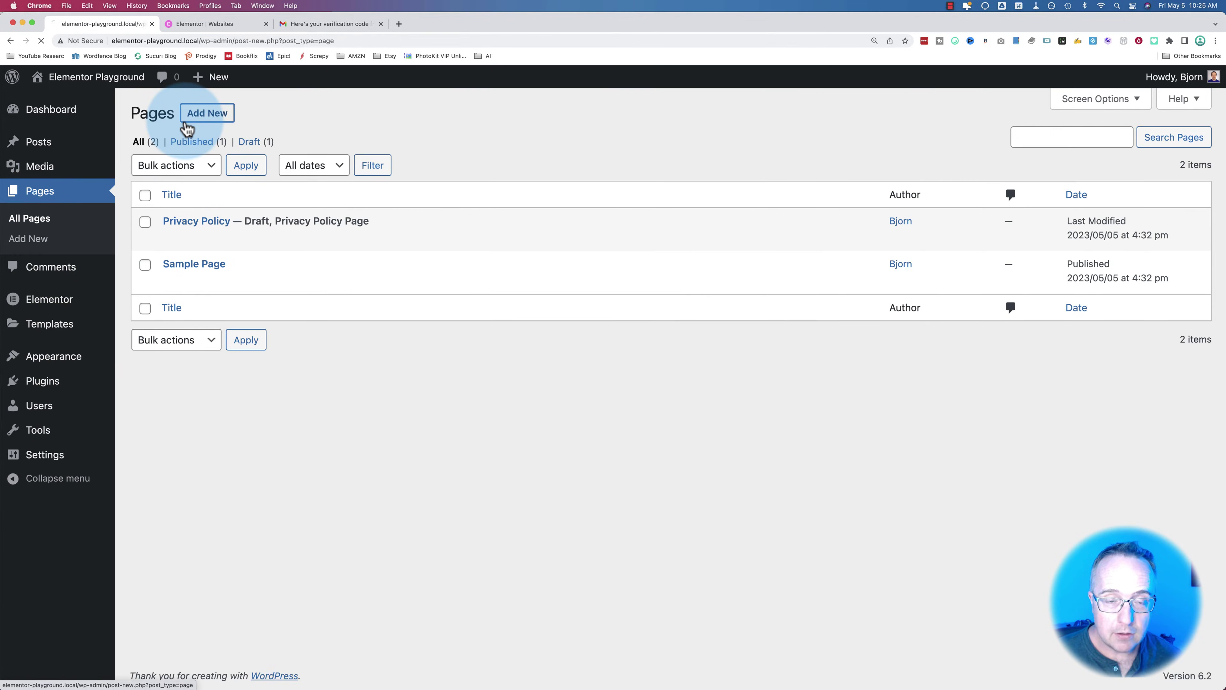
left_click(188, 119)
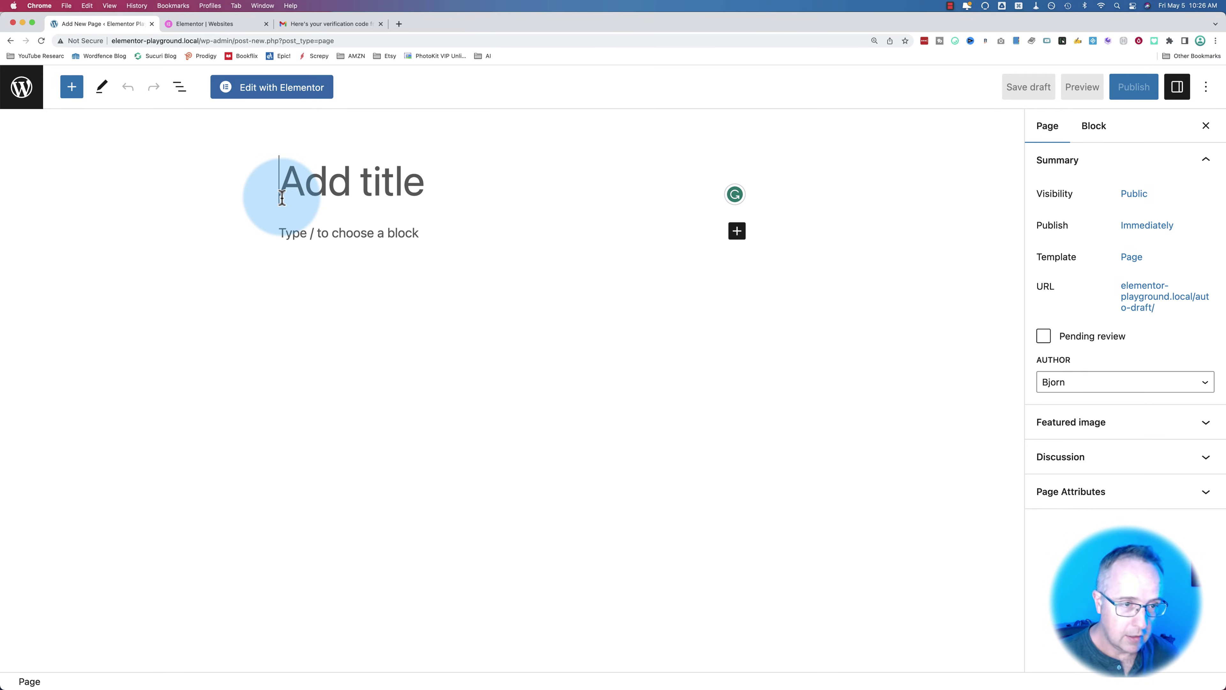
type("Homepage")
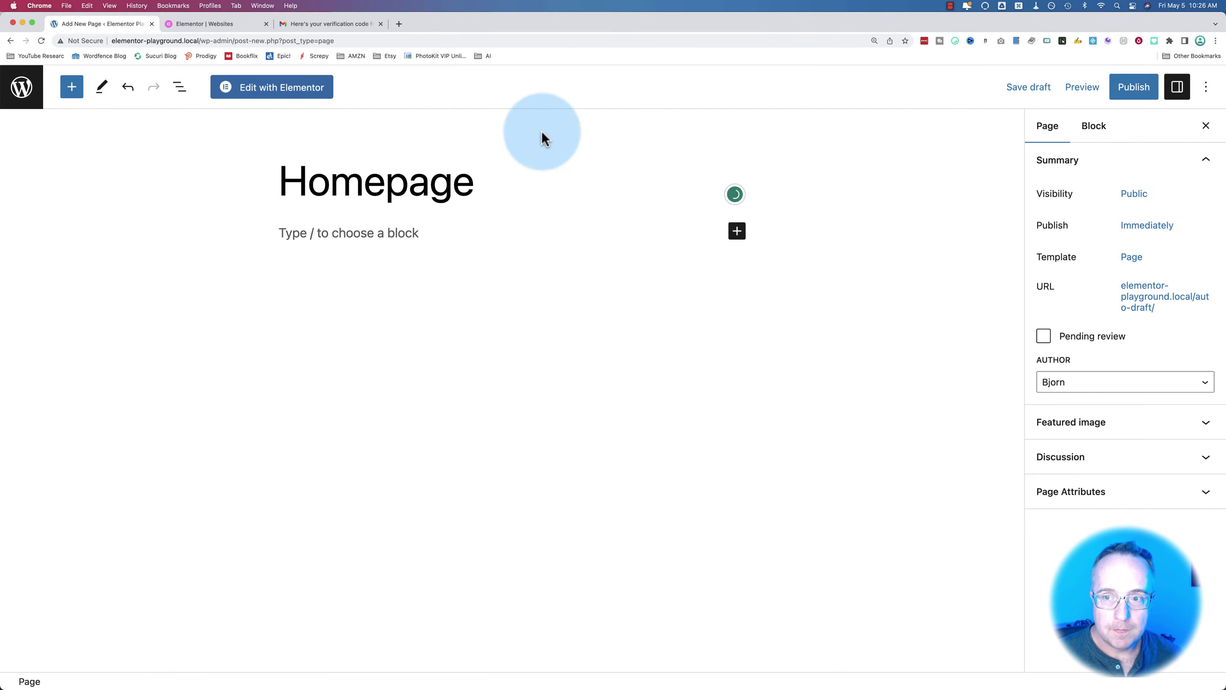
left_click(1034, 92)
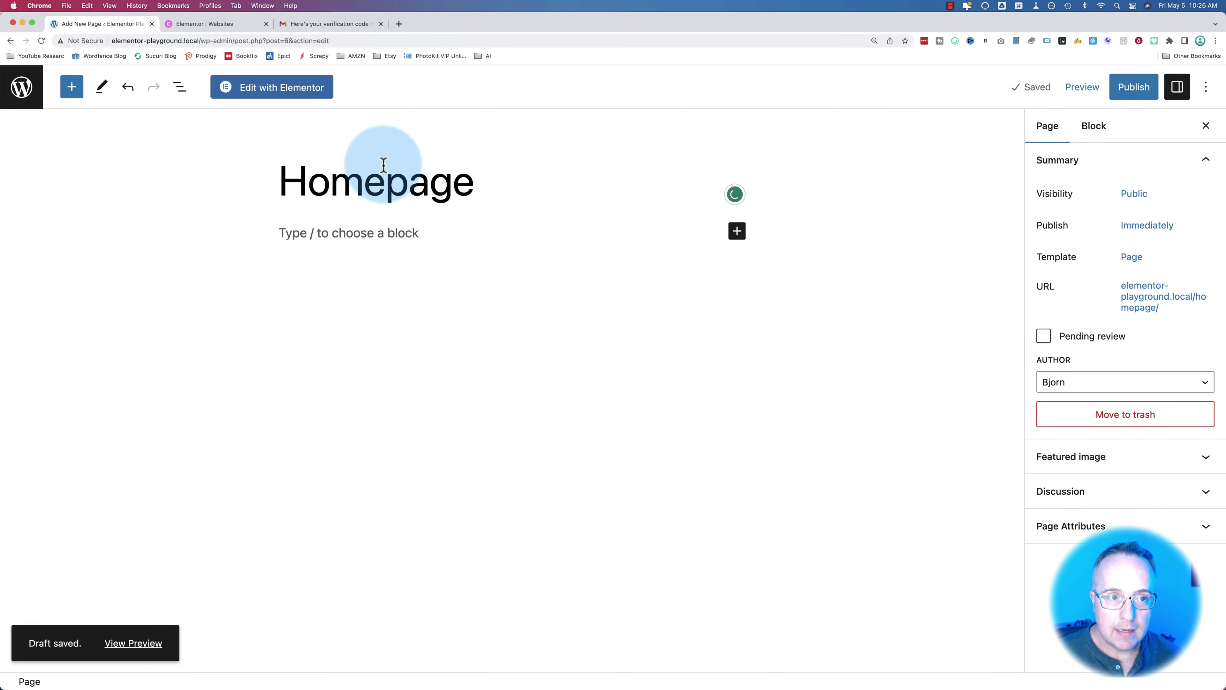
left_click(264, 92)
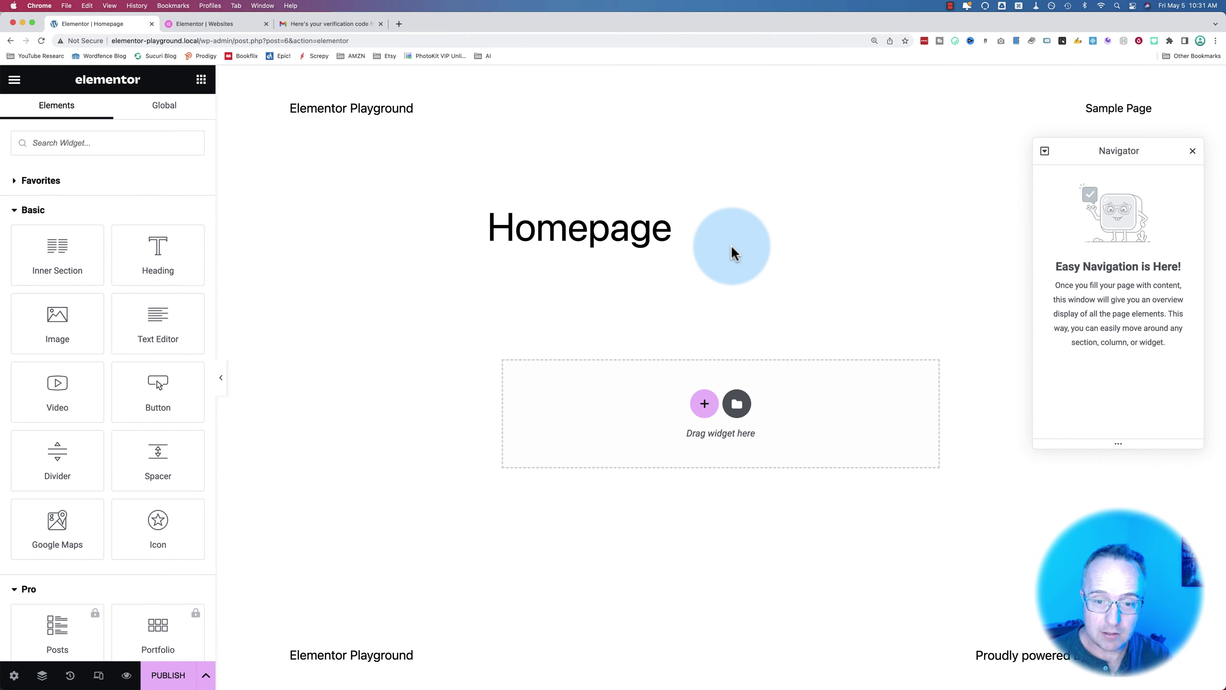
Browse the template library's blocks and filter them by the Header category
left_click(737, 403)
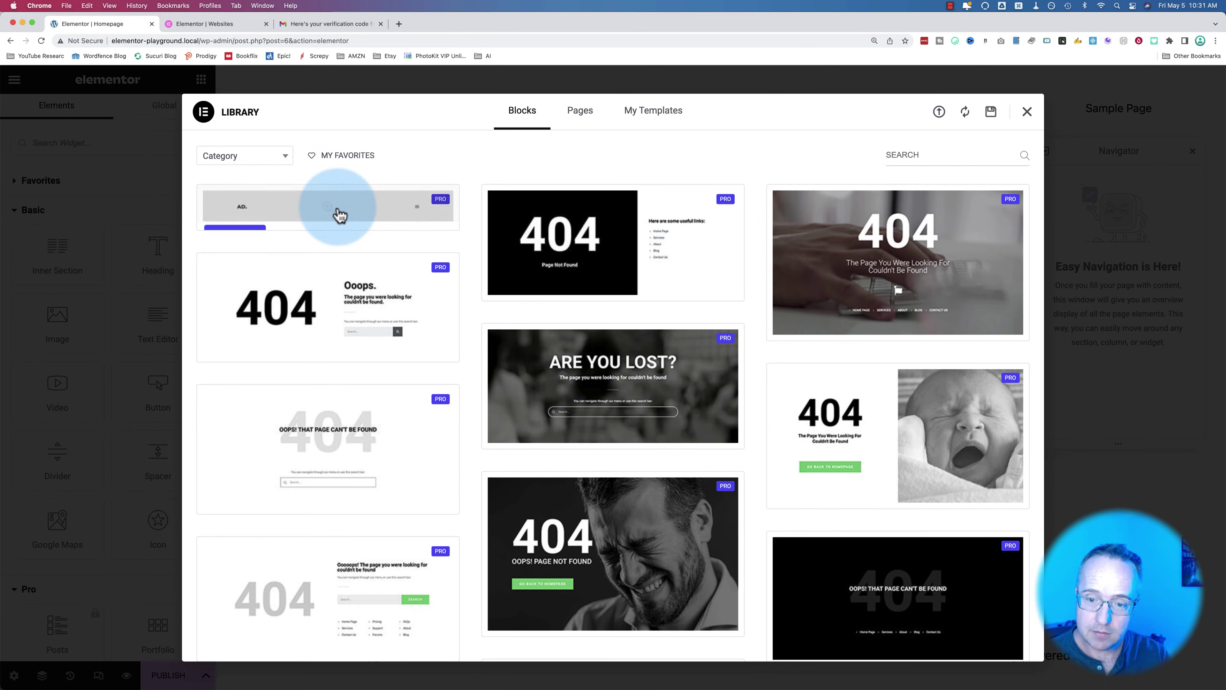
scroll(336, 214, "down", 15)
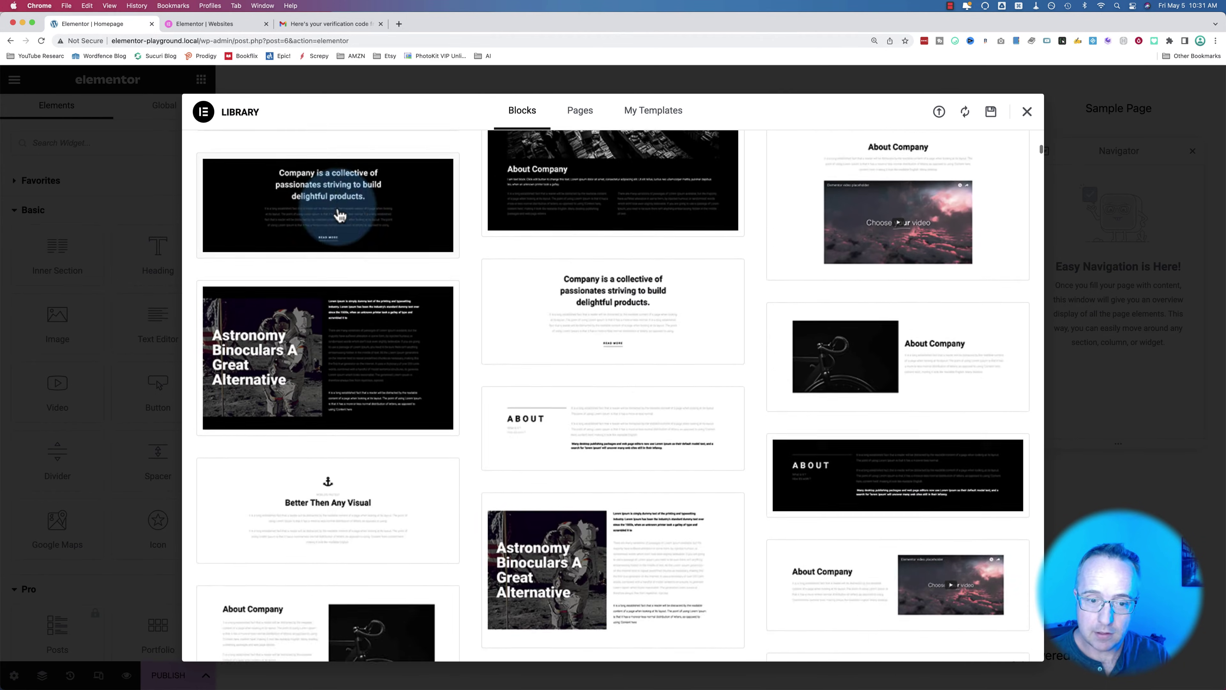
scroll(328, 217, "up", 20)
left_click(265, 152)
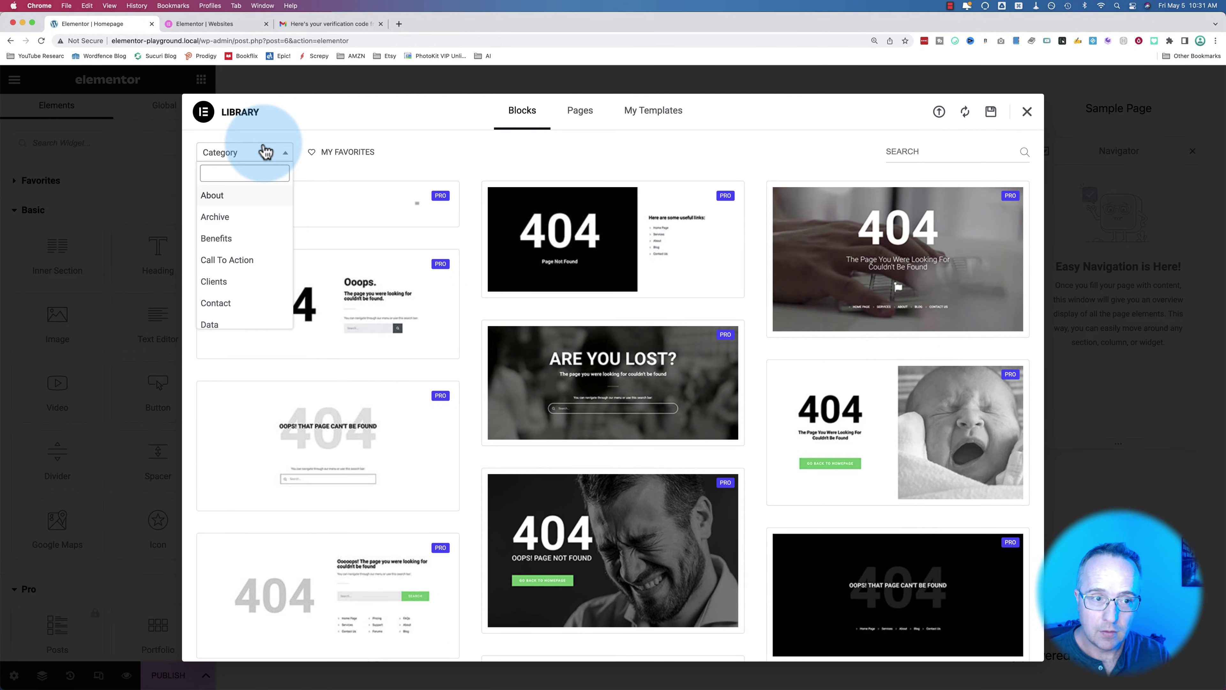
scroll(250, 251, "down", 1)
scroll(250, 250, "down", 4)
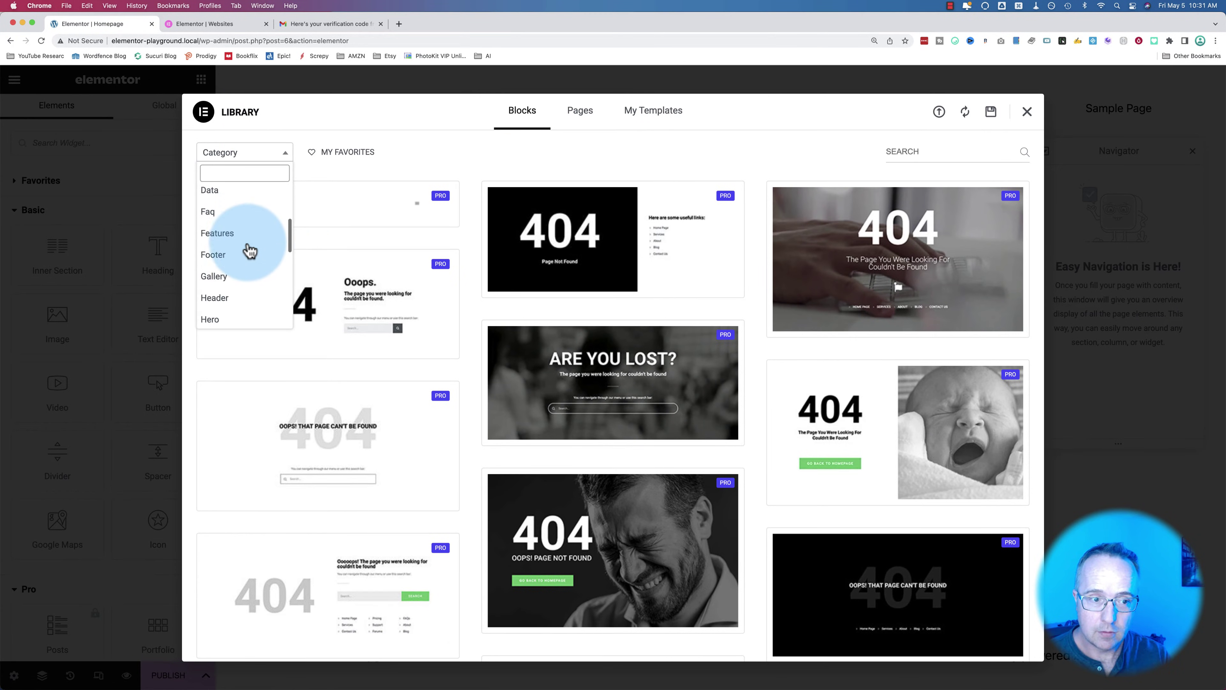
left_click(216, 237)
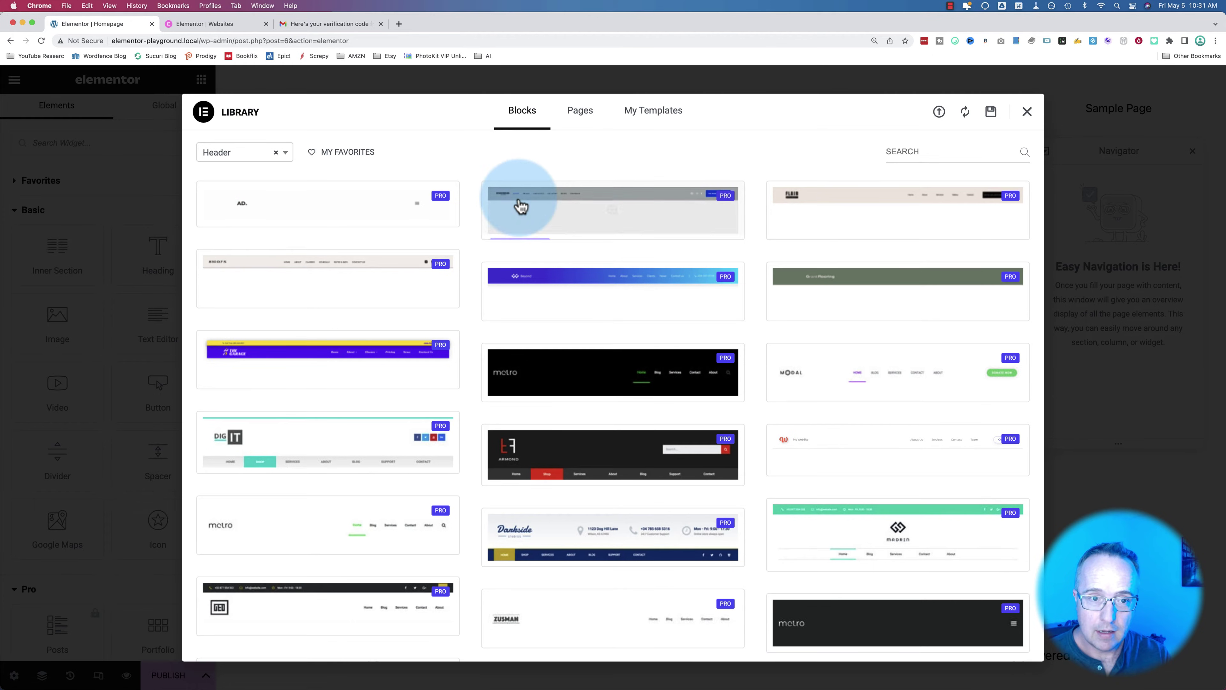
mouse_move(441, 199)
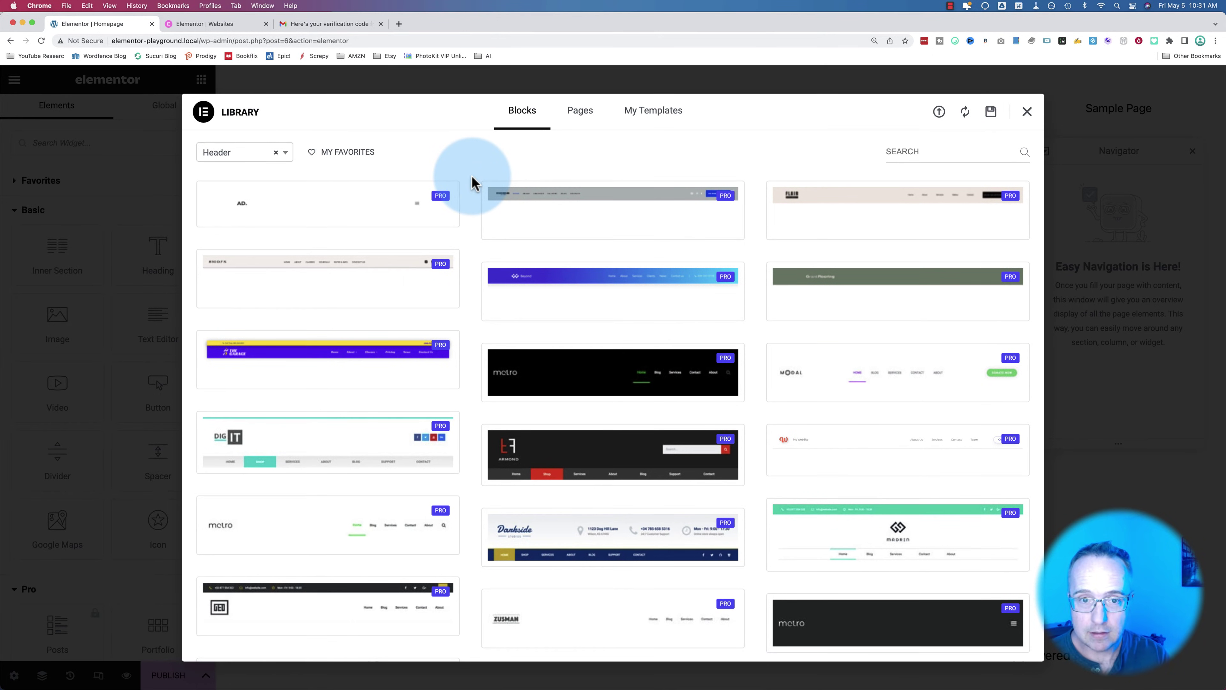
Look through the full-page templates in the library, comparing the free designs with those marked PRO
left_click(582, 114)
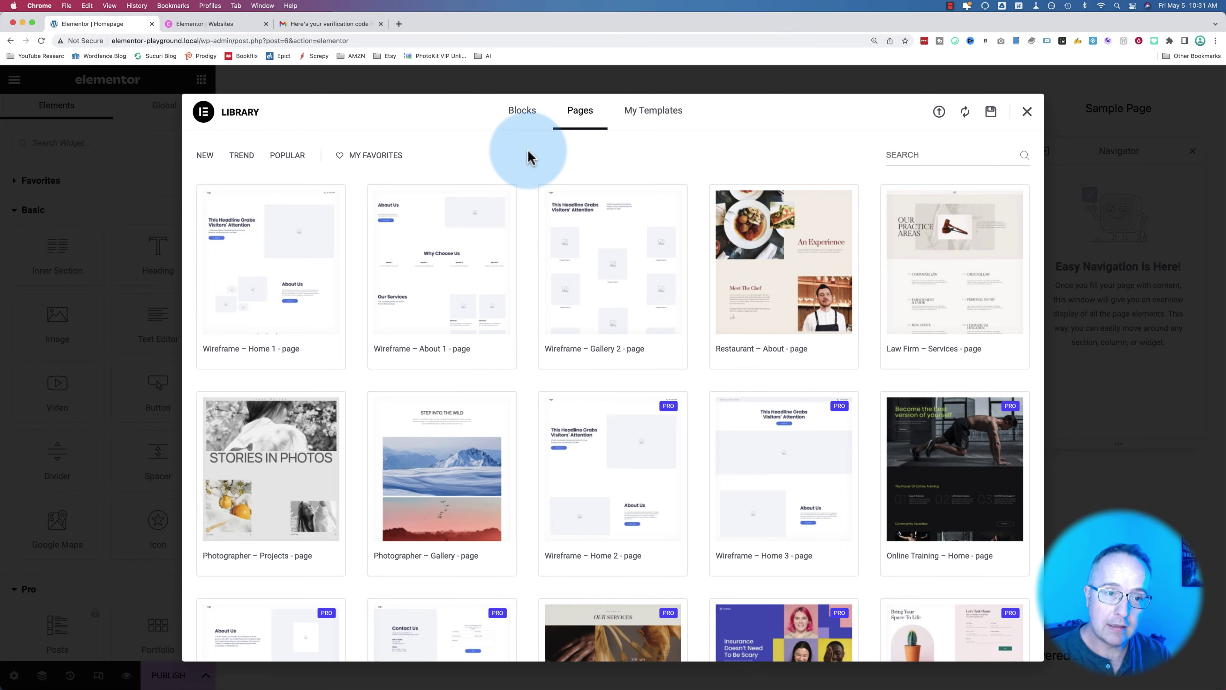
scroll(529, 188, "down", 3)
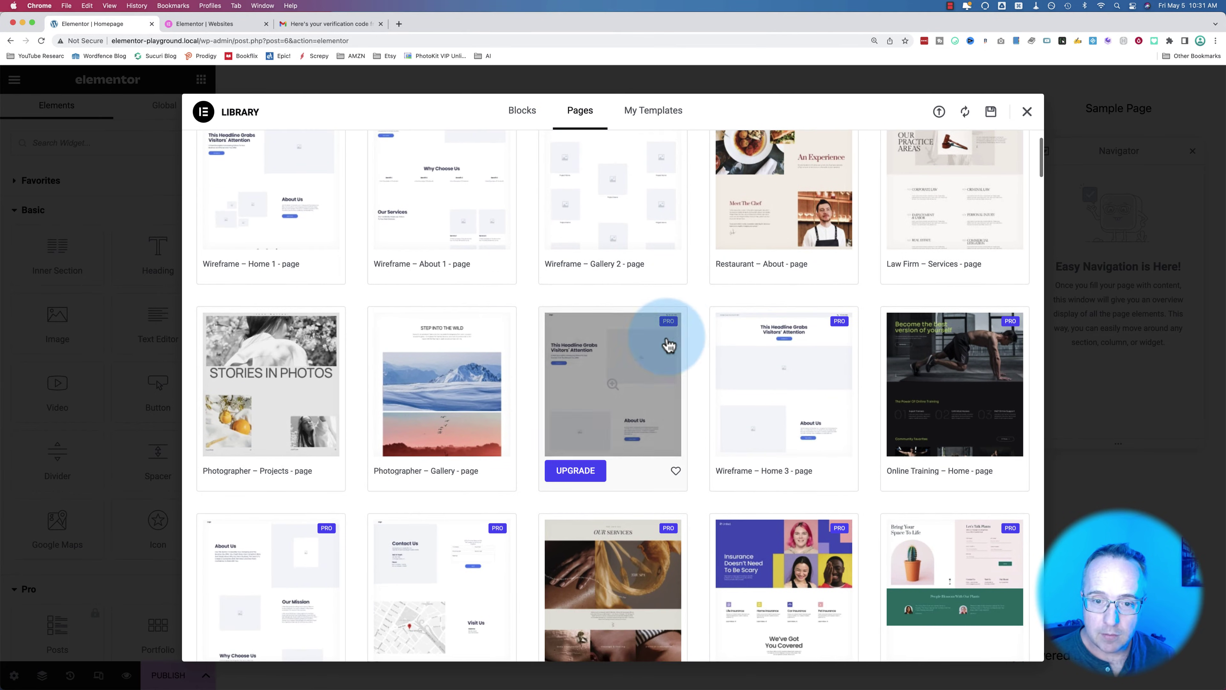
scroll(521, 312, "down", 5)
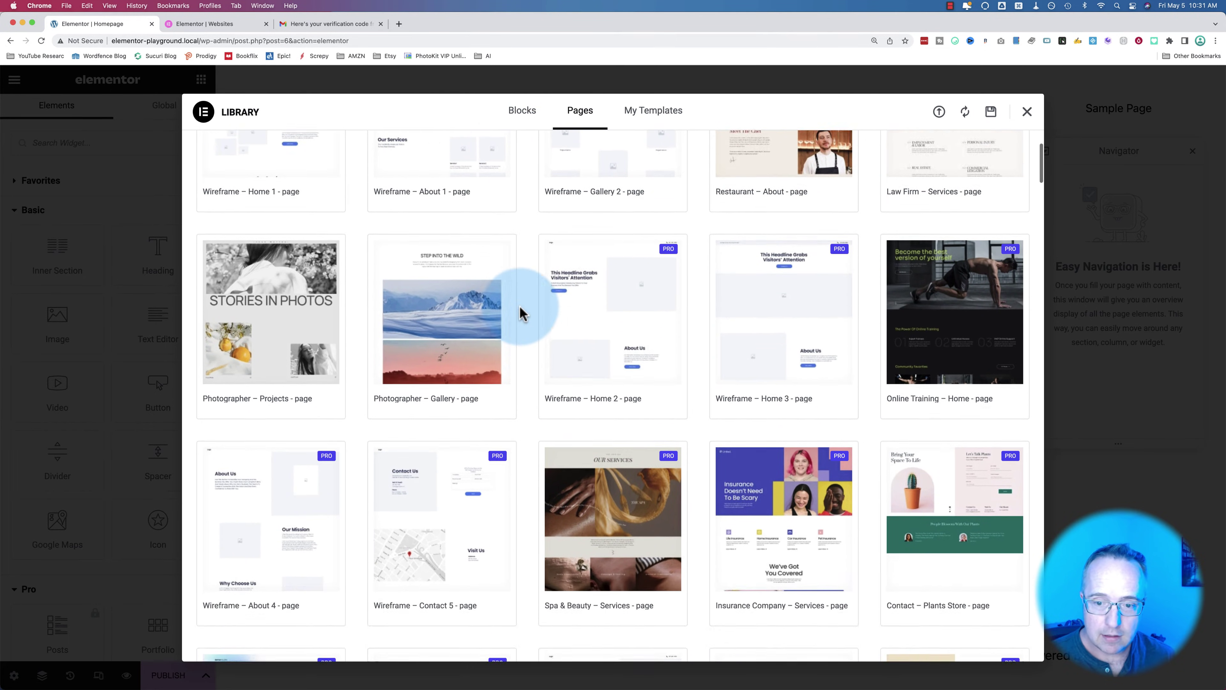
scroll(520, 311, "down", 13)
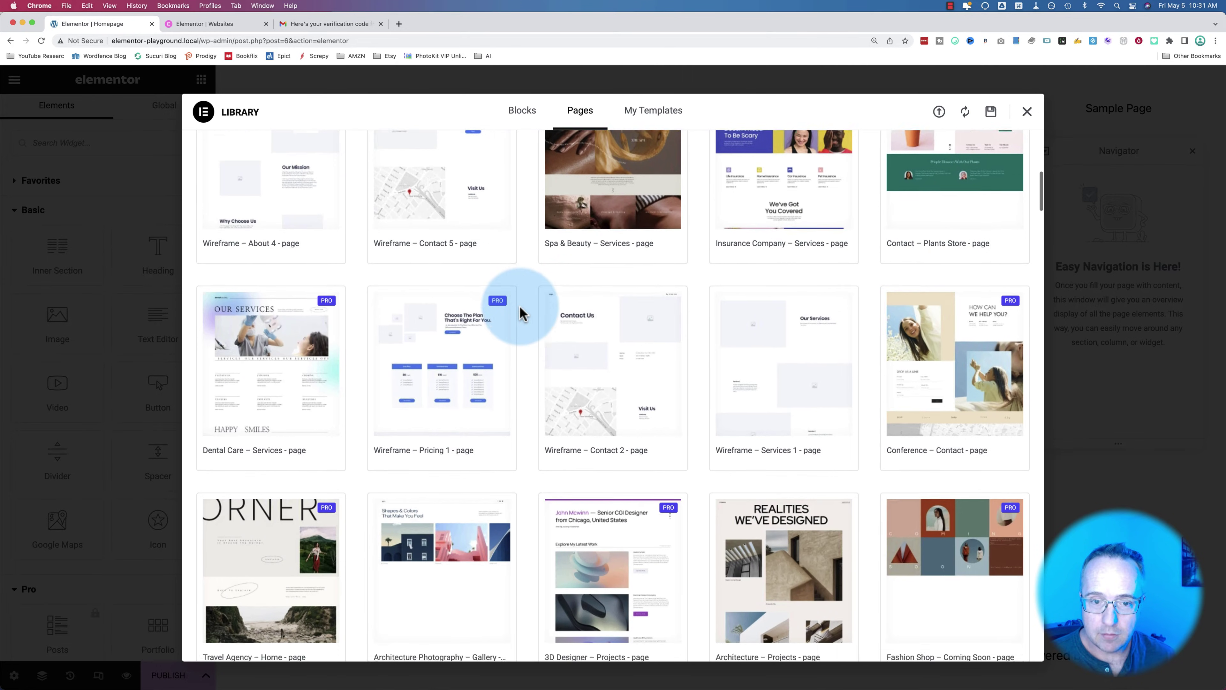
scroll(524, 334, "down", 3)
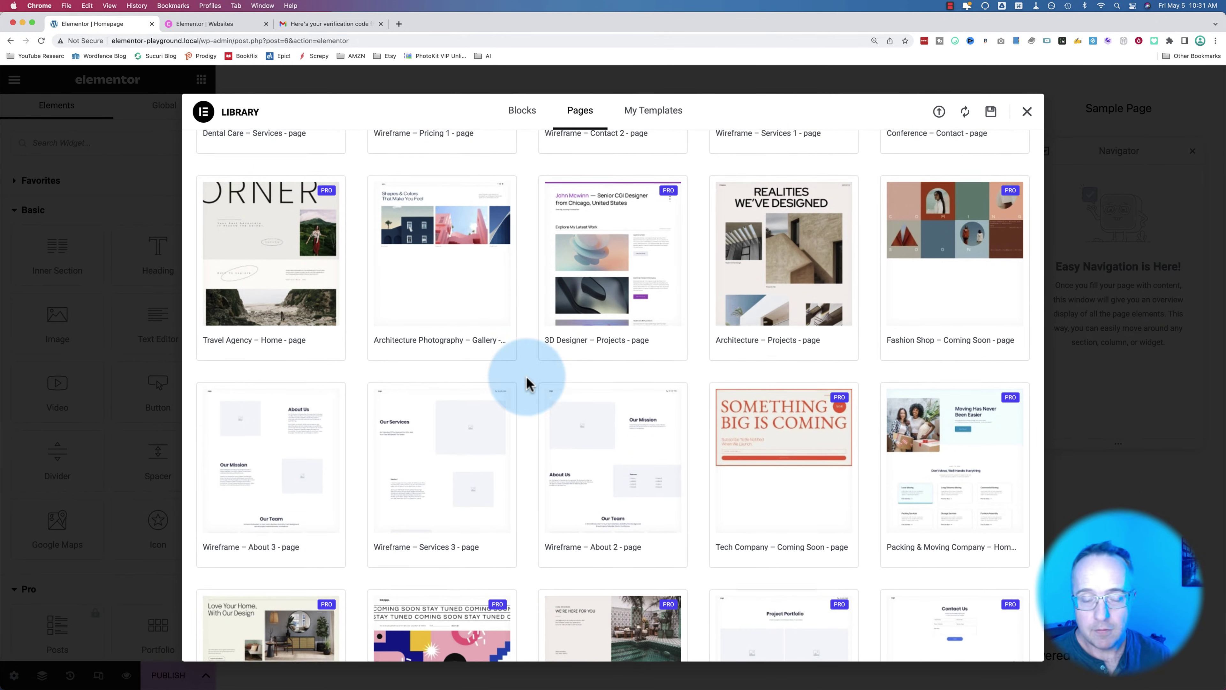
scroll(530, 384, "down", 5)
scroll(529, 384, "down", 14)
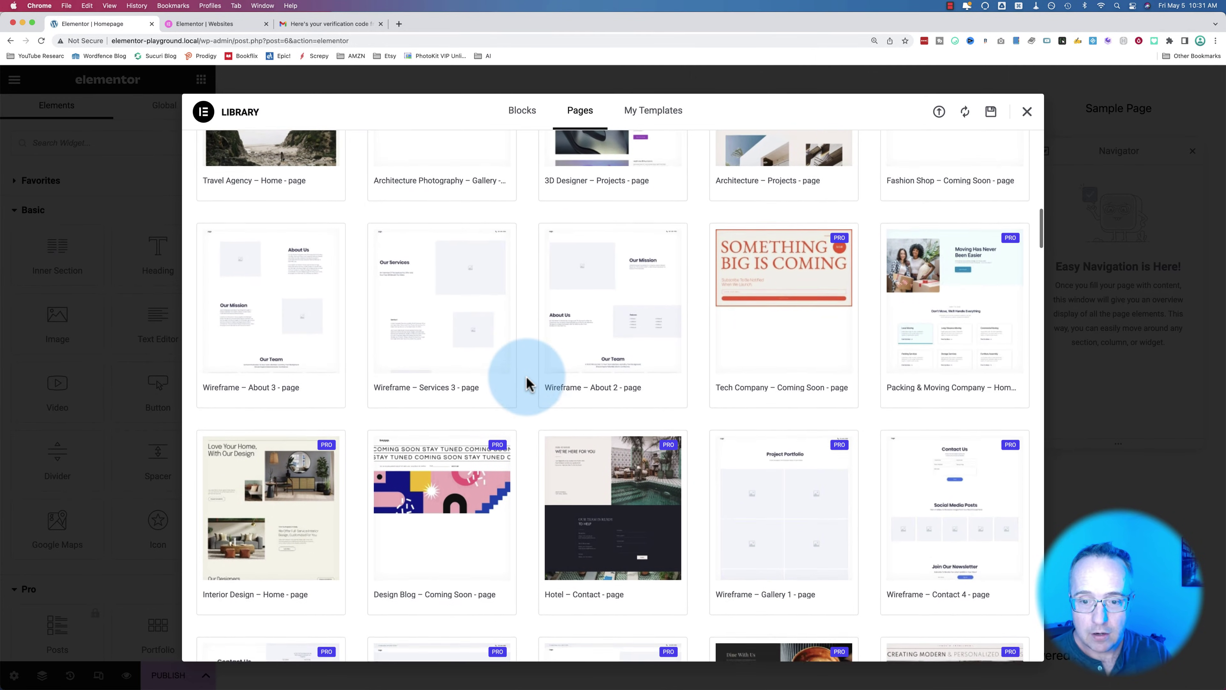
scroll(529, 384, "down", 12)
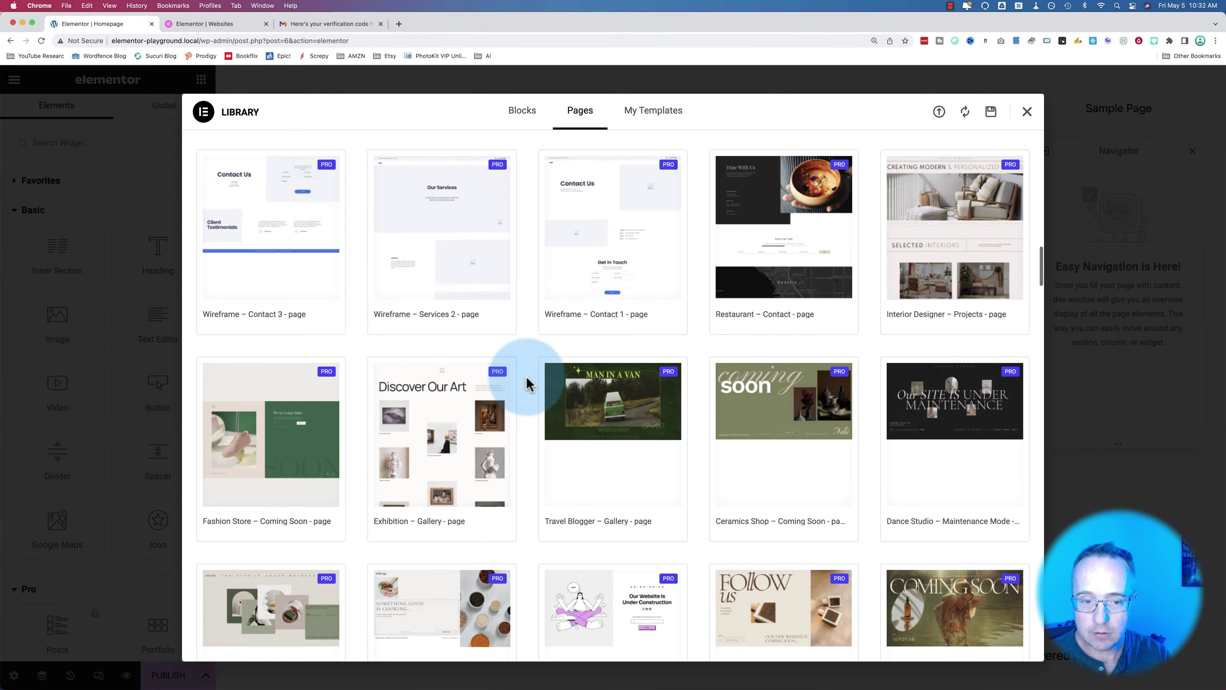
scroll(530, 384, "down", 14)
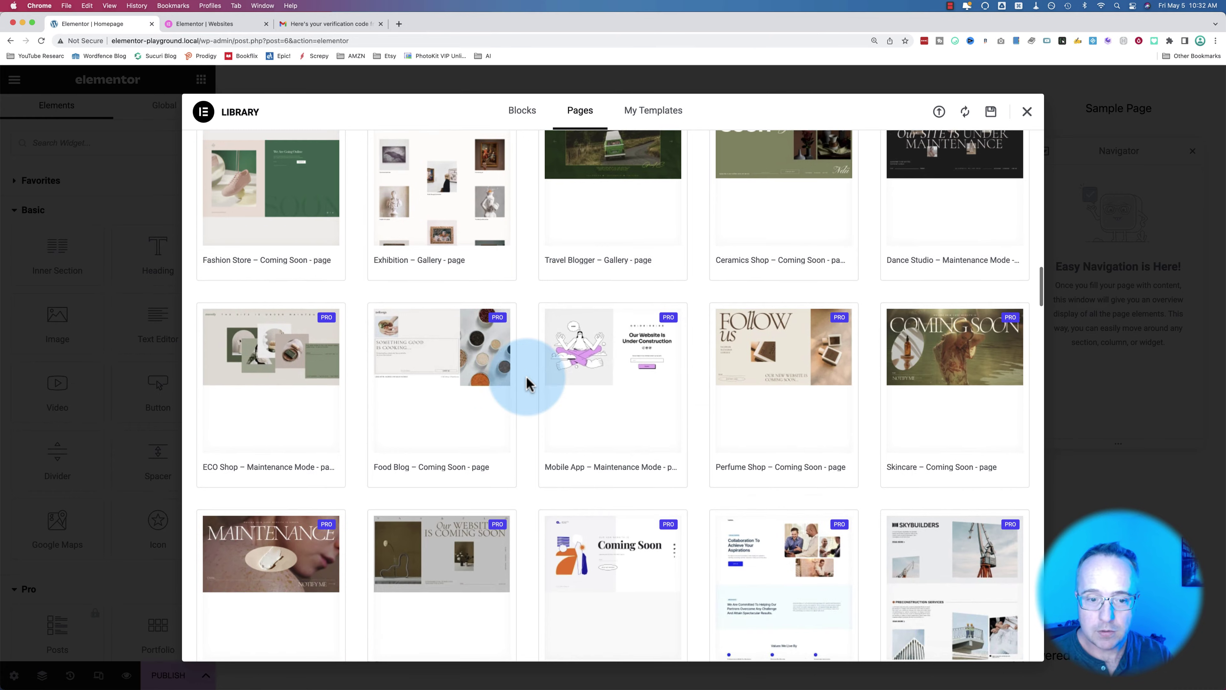
scroll(529, 384, "up", 20)
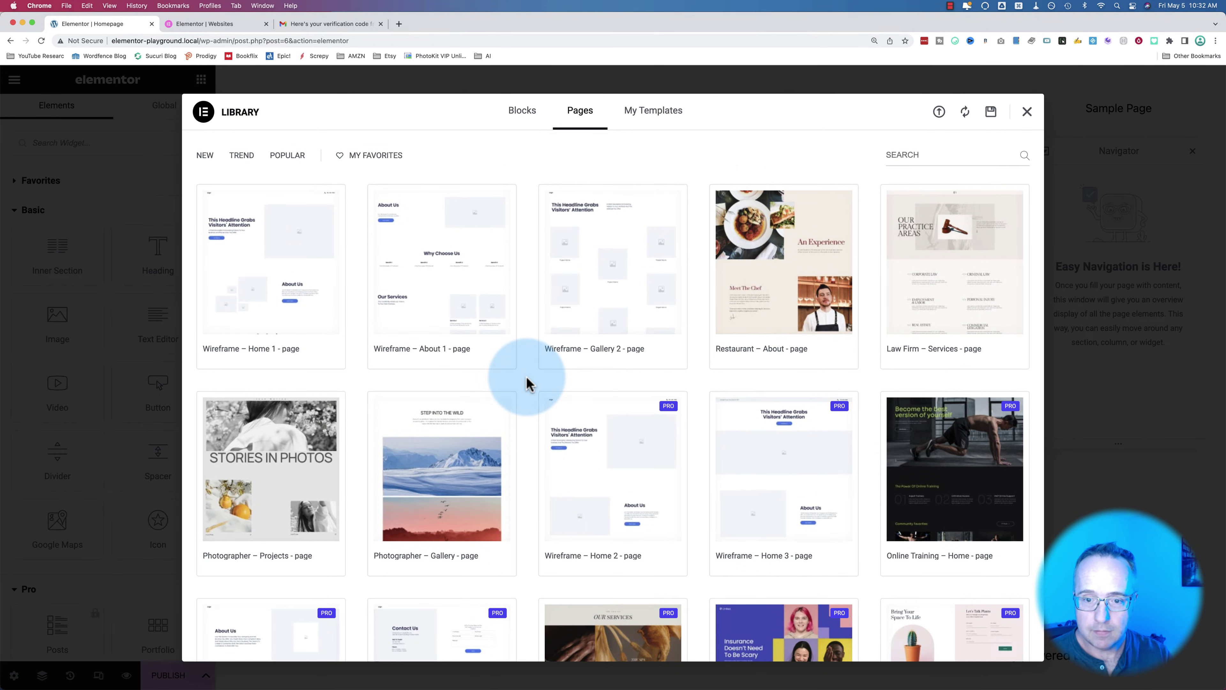
Insert the "Restaurant – About - page" template into the homepage, connecting the site to the Template Library
mouse_move(802, 271)
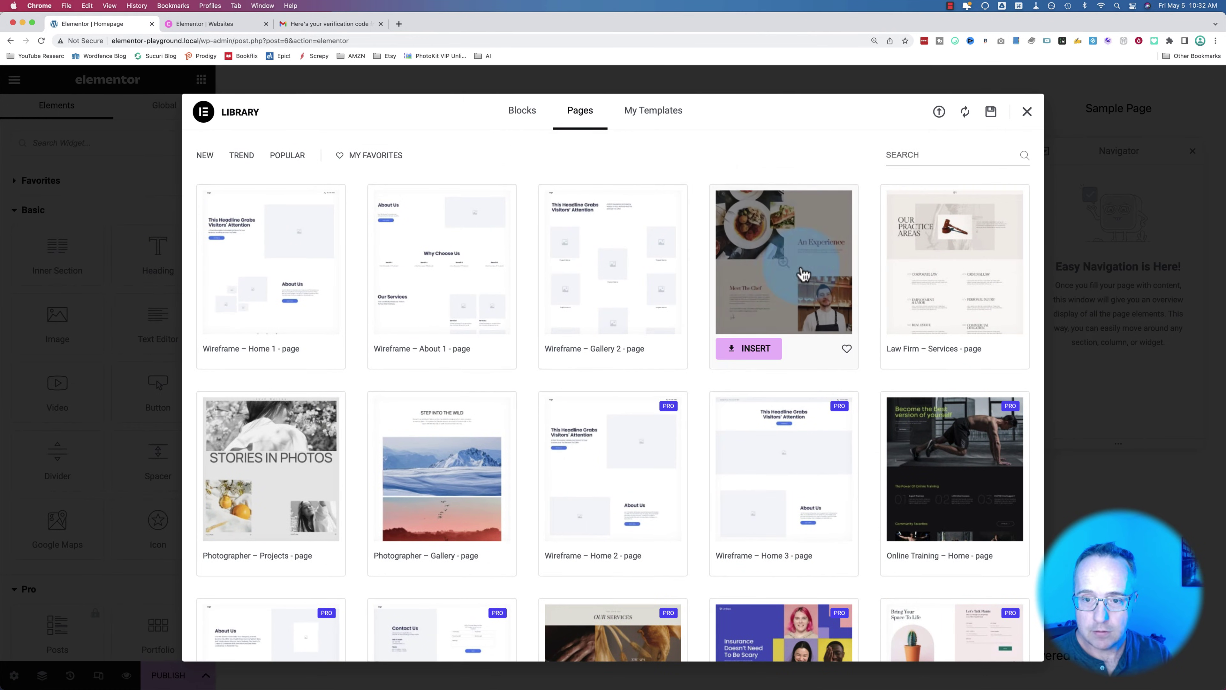
left_click(756, 350)
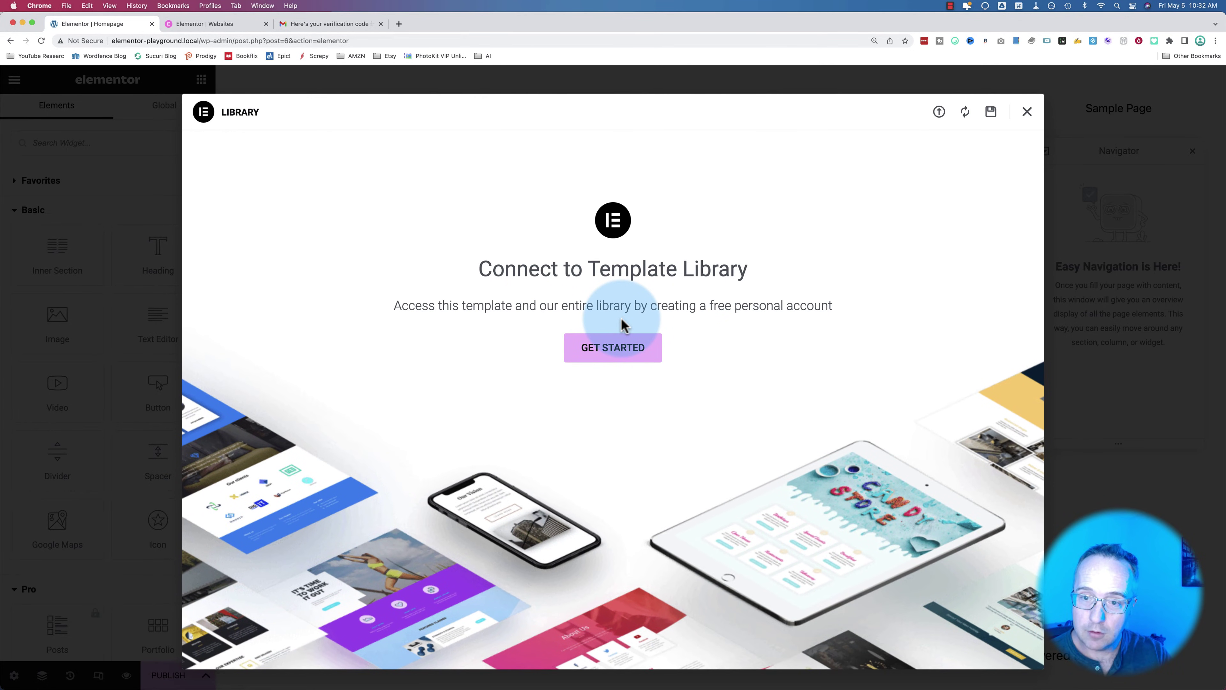
left_click(618, 357)
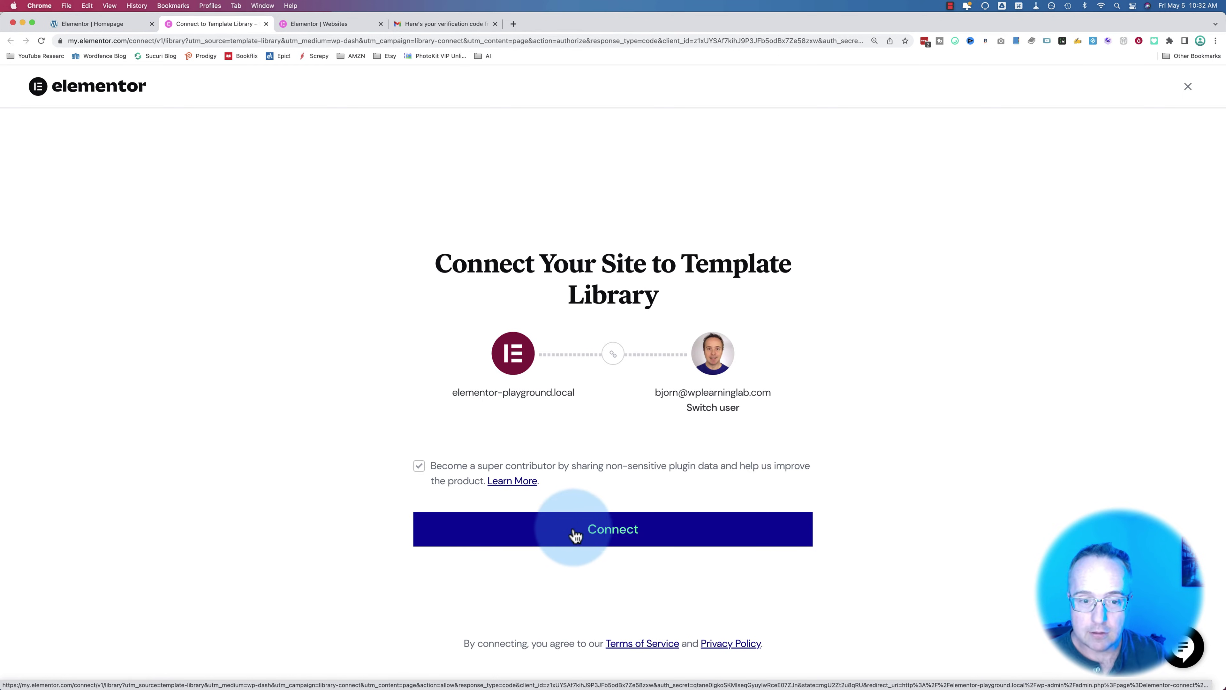
left_click(616, 540)
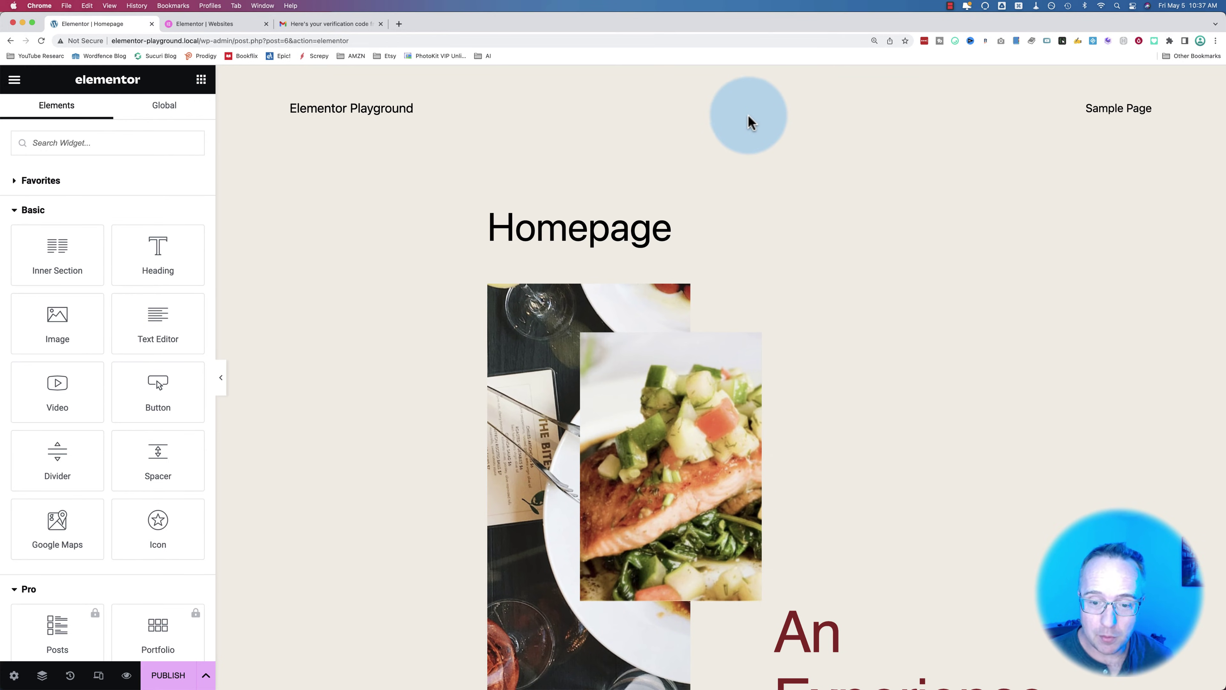
Examine the inserted restaurant template's sections and layout from the page heading down to the footer
scroll(807, 208, "down", 10)
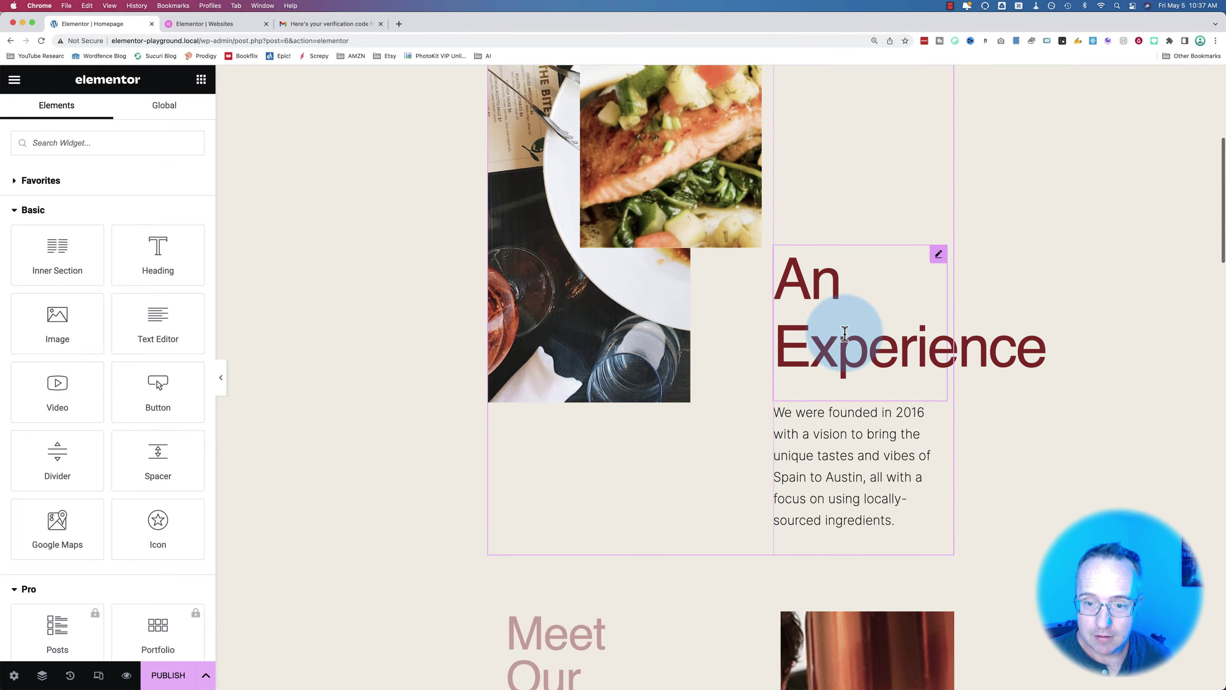
scroll(844, 333, "down", 12)
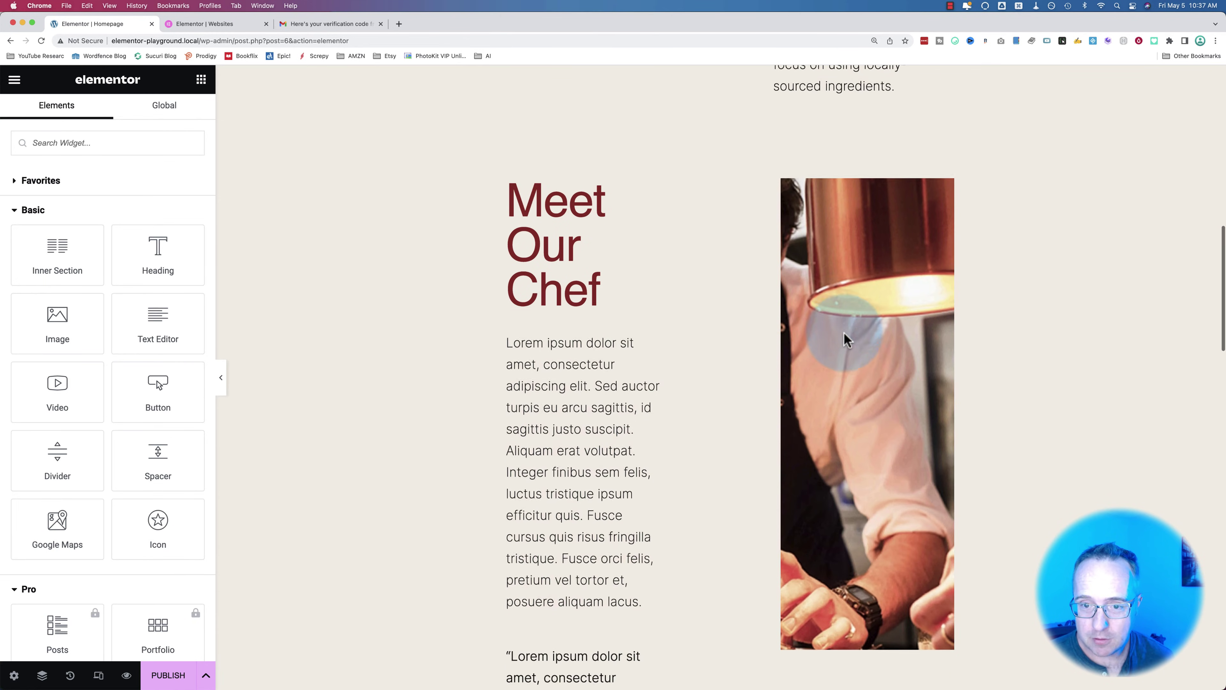
scroll(768, 371, "down", 7)
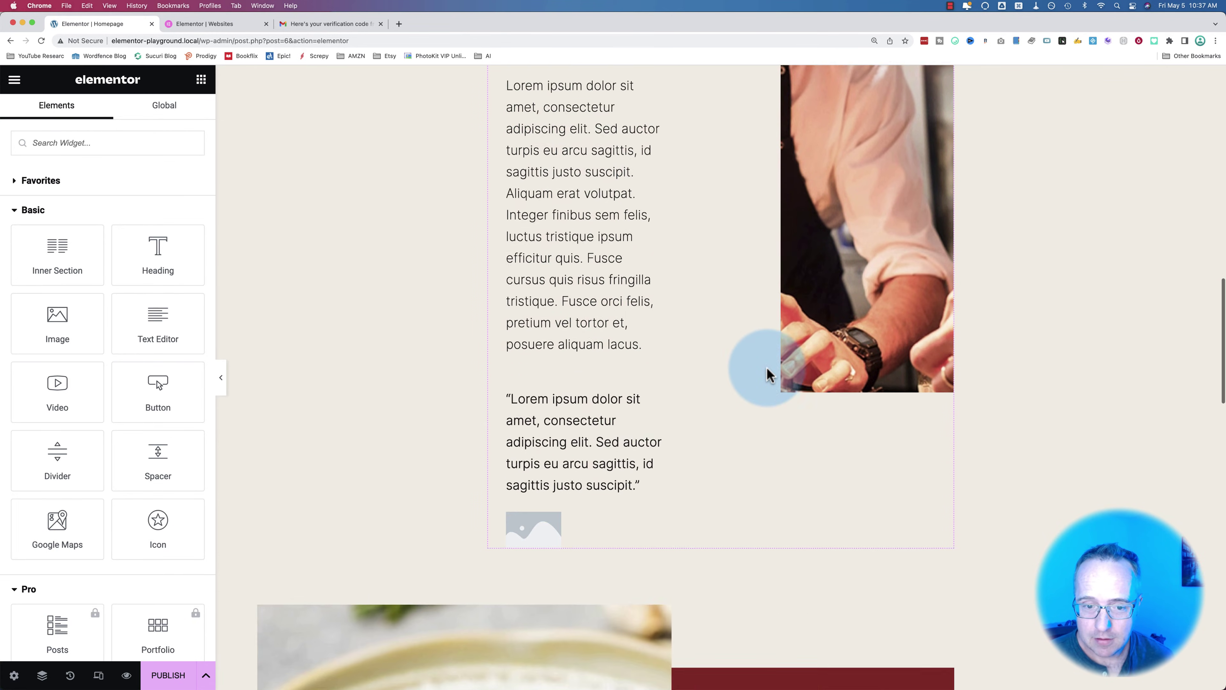
scroll(768, 372, "down", 13)
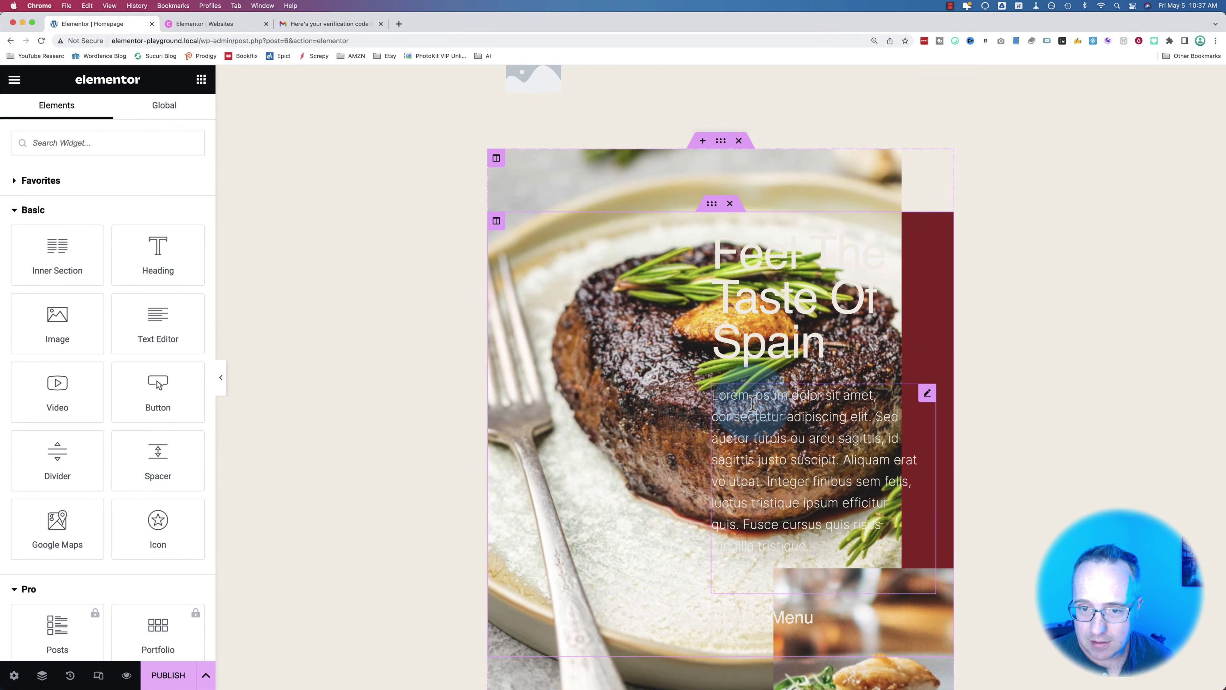
scroll(757, 430, "down", 2)
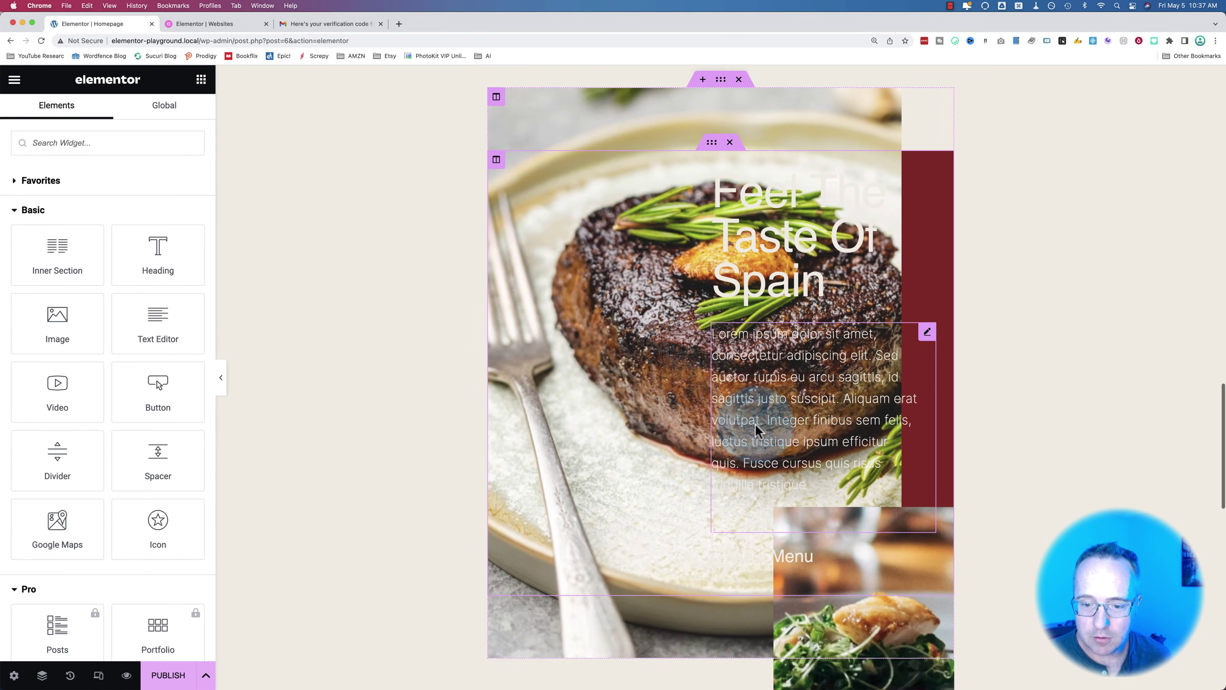
scroll(757, 430, "down", 20)
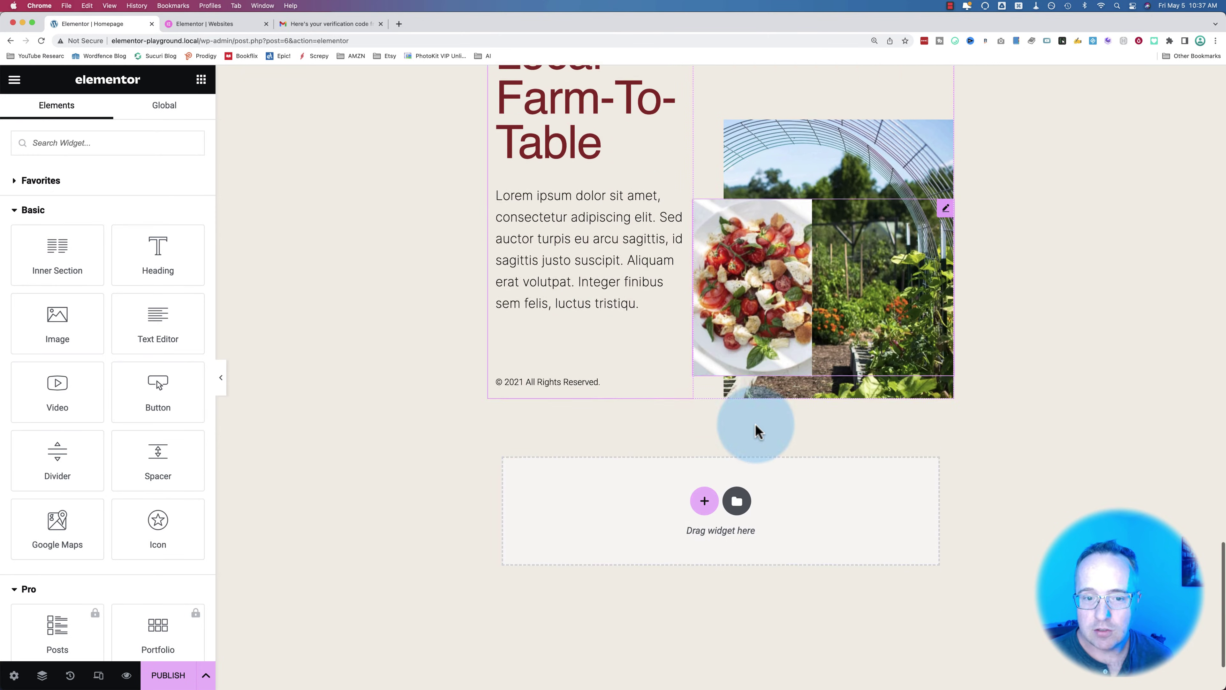
scroll(757, 430, "down", 2)
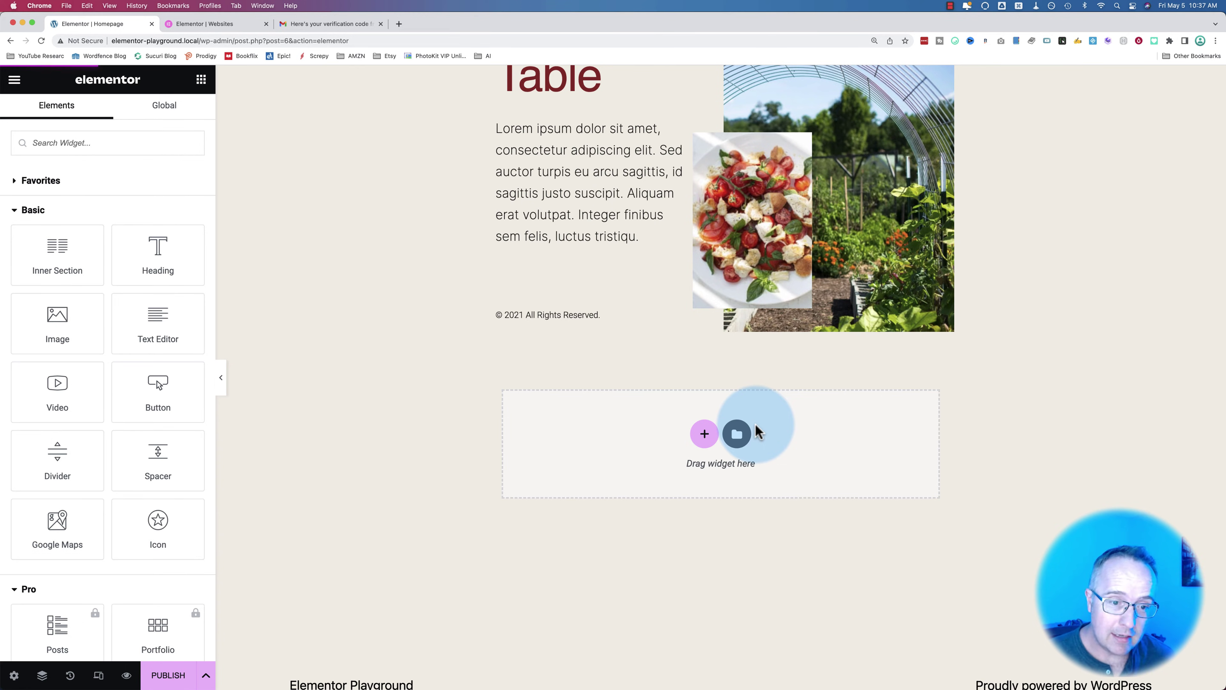
scroll(585, 431, "up", 20)
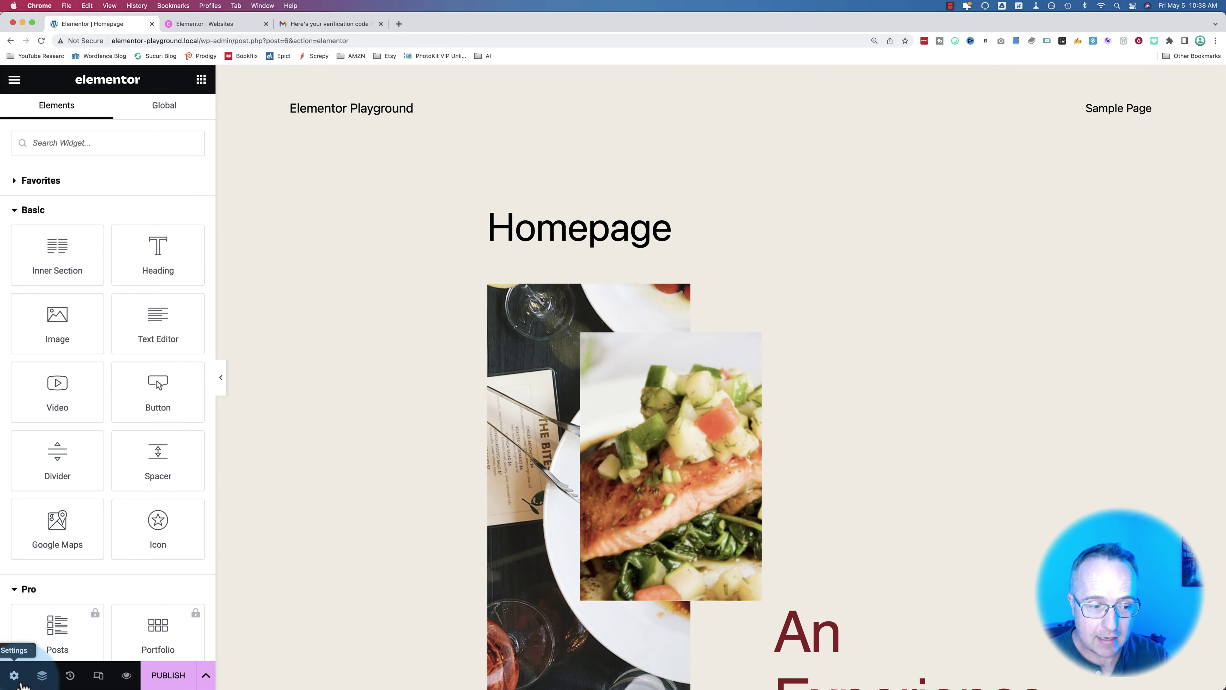
Set the homepage's page layout to Elementor Full Width
left_click(13, 676)
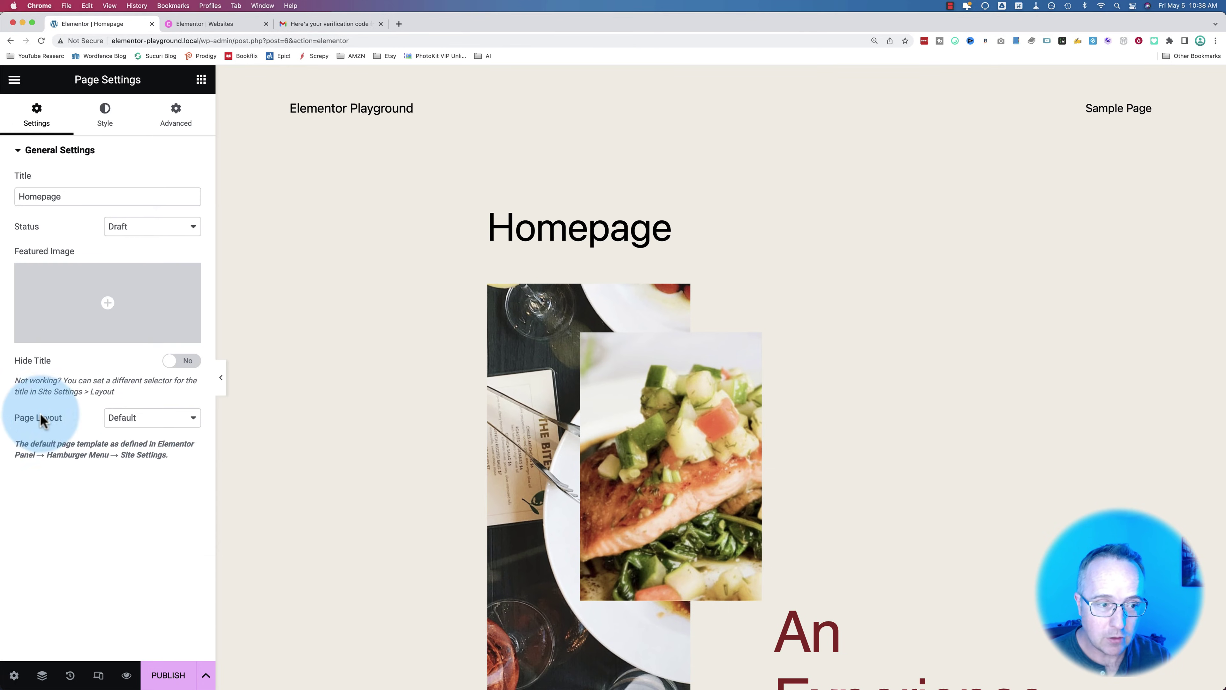
left_click(152, 419)
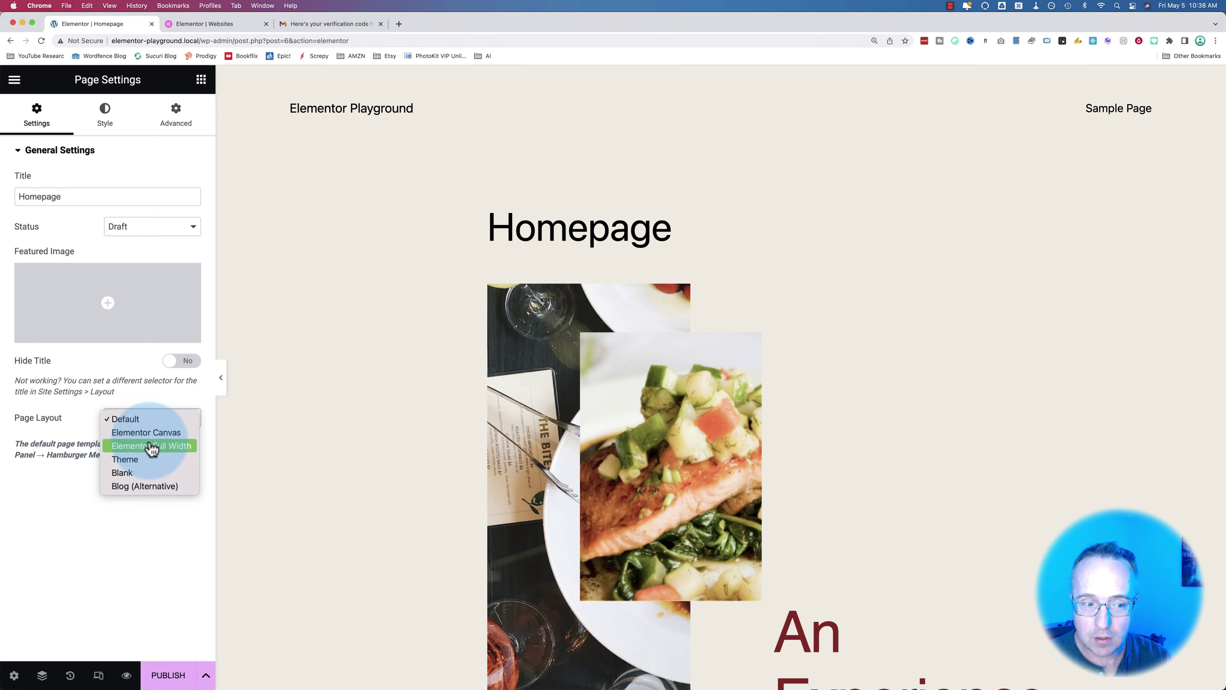
left_click(174, 454)
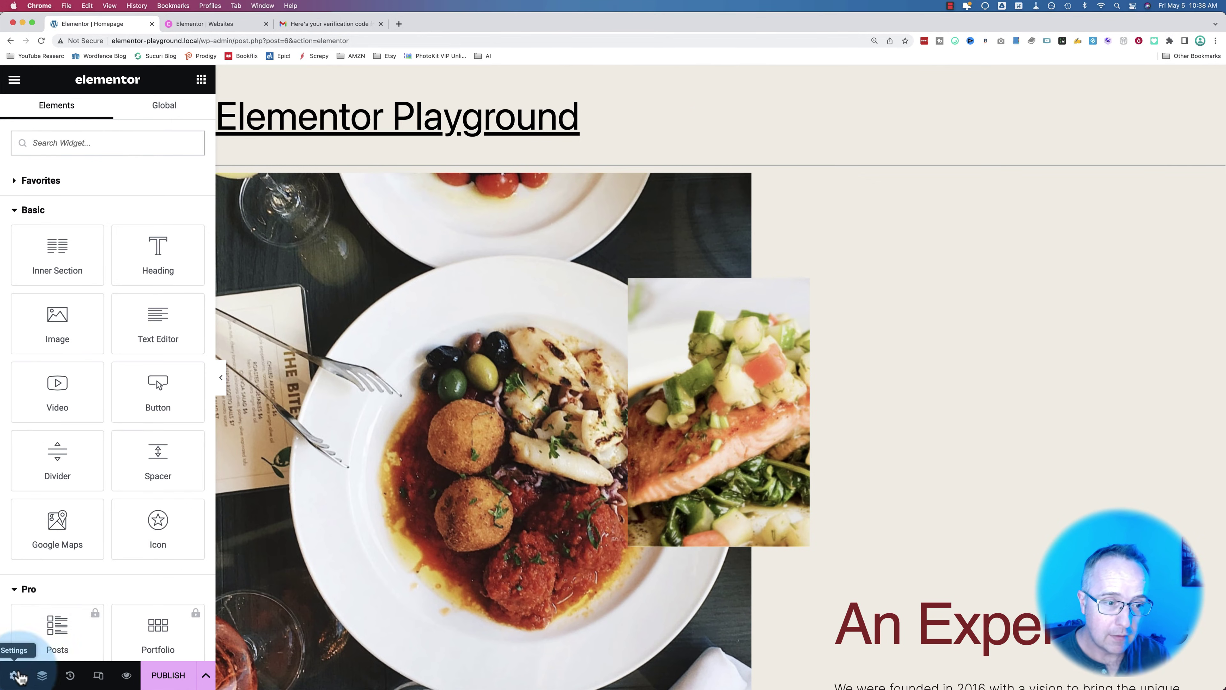
Switch the homepage's page layout to Elementor Canvas and check how the template's sections display
left_click(15, 674)
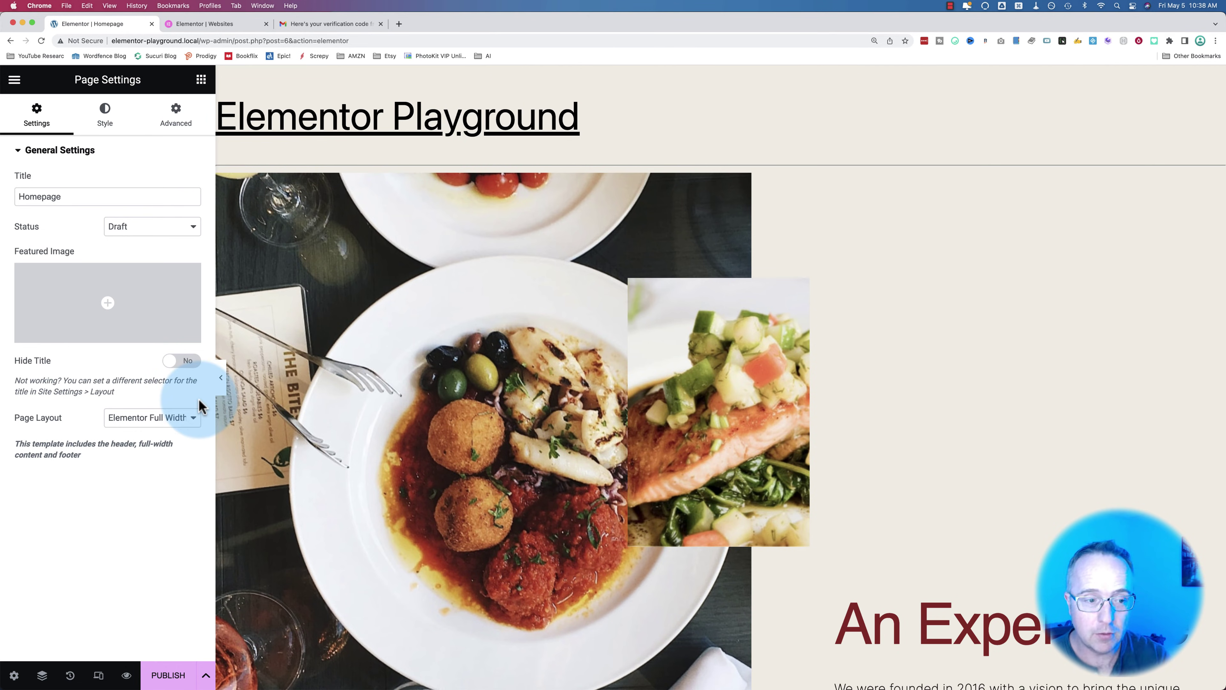
left_click(159, 418)
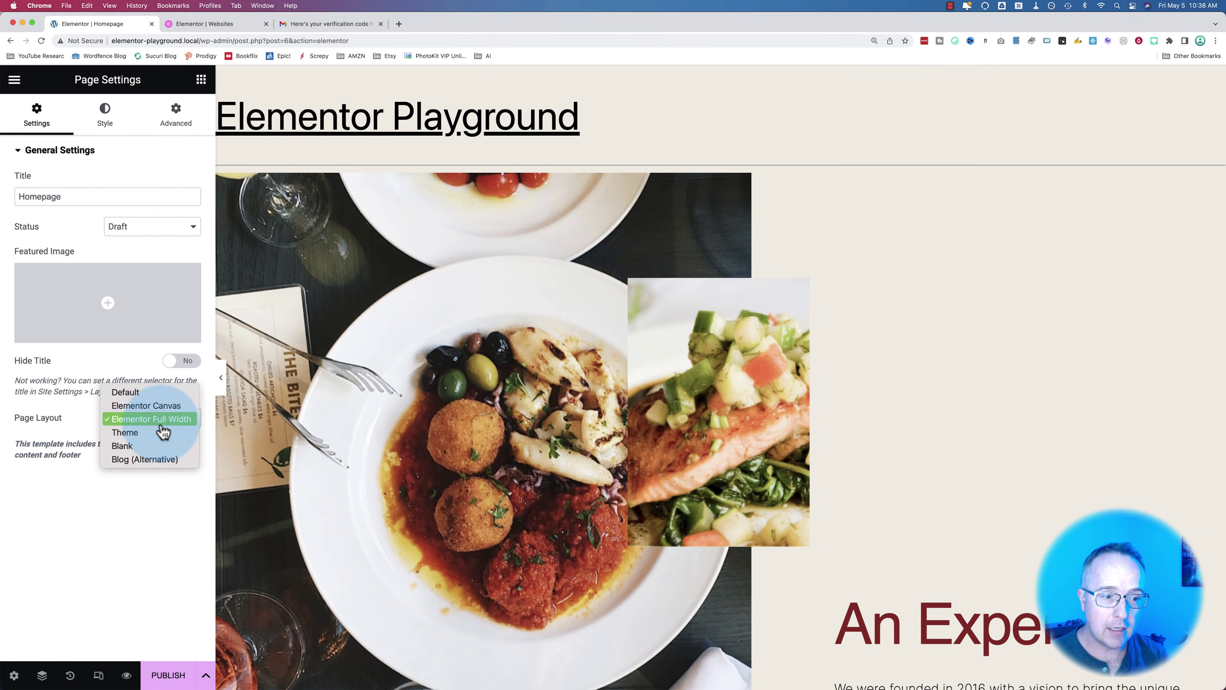
left_click(164, 408)
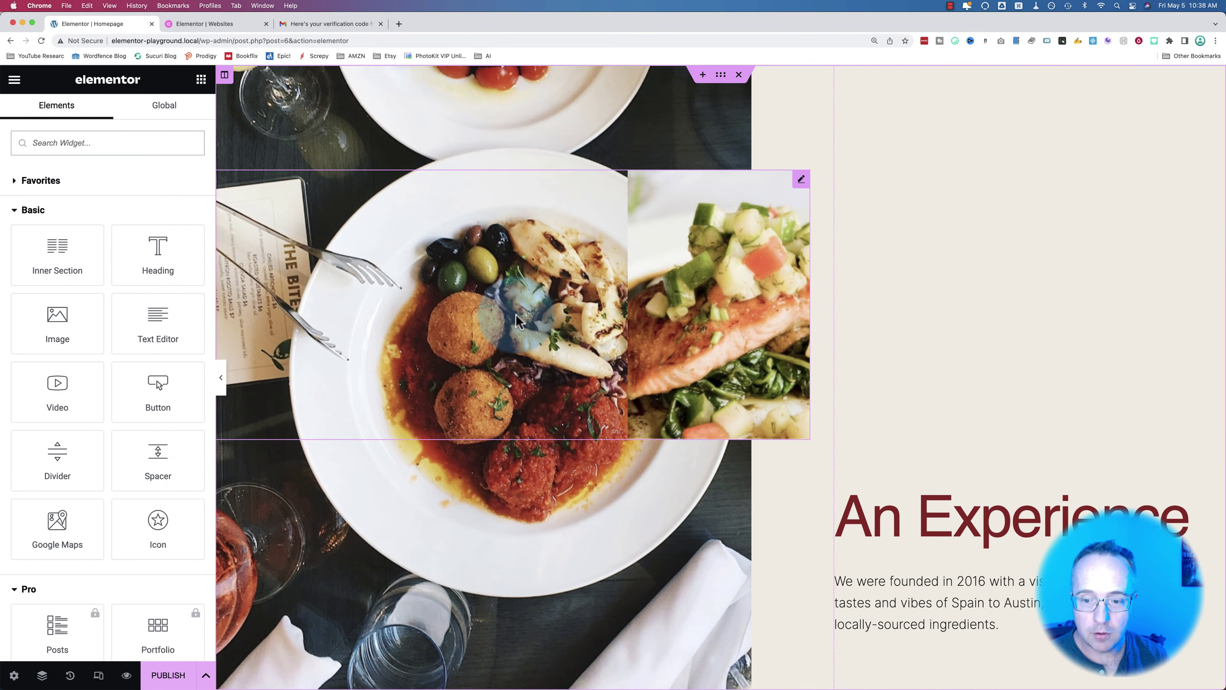
scroll(517, 322, "down", 3)
scroll(517, 322, "down", 10)
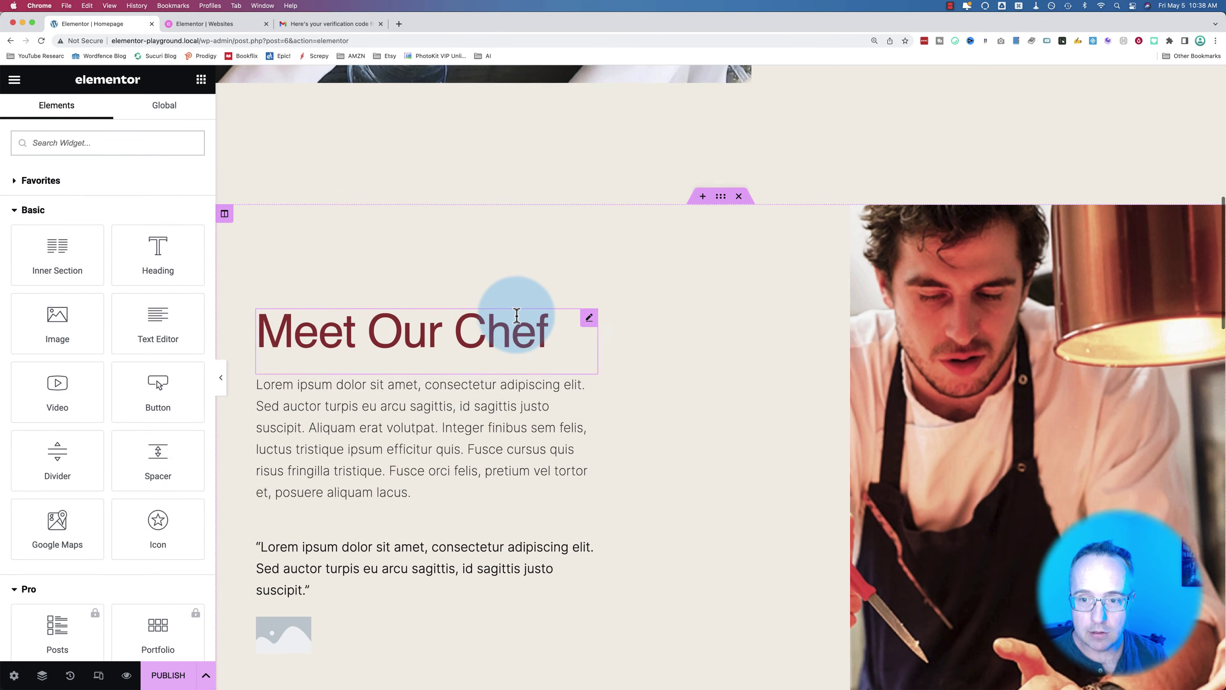
scroll(516, 317, "down", 5)
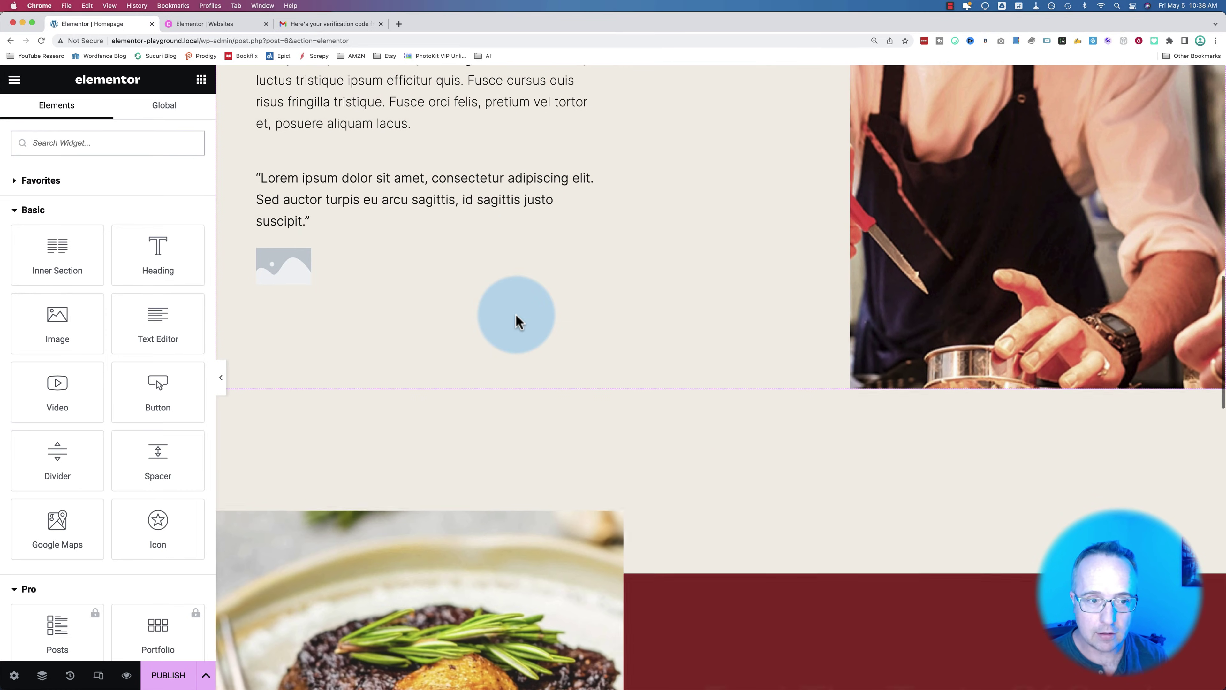
Inspect the placeholder image below the chef quote and review the remaining sections of the homepage
left_click(293, 273)
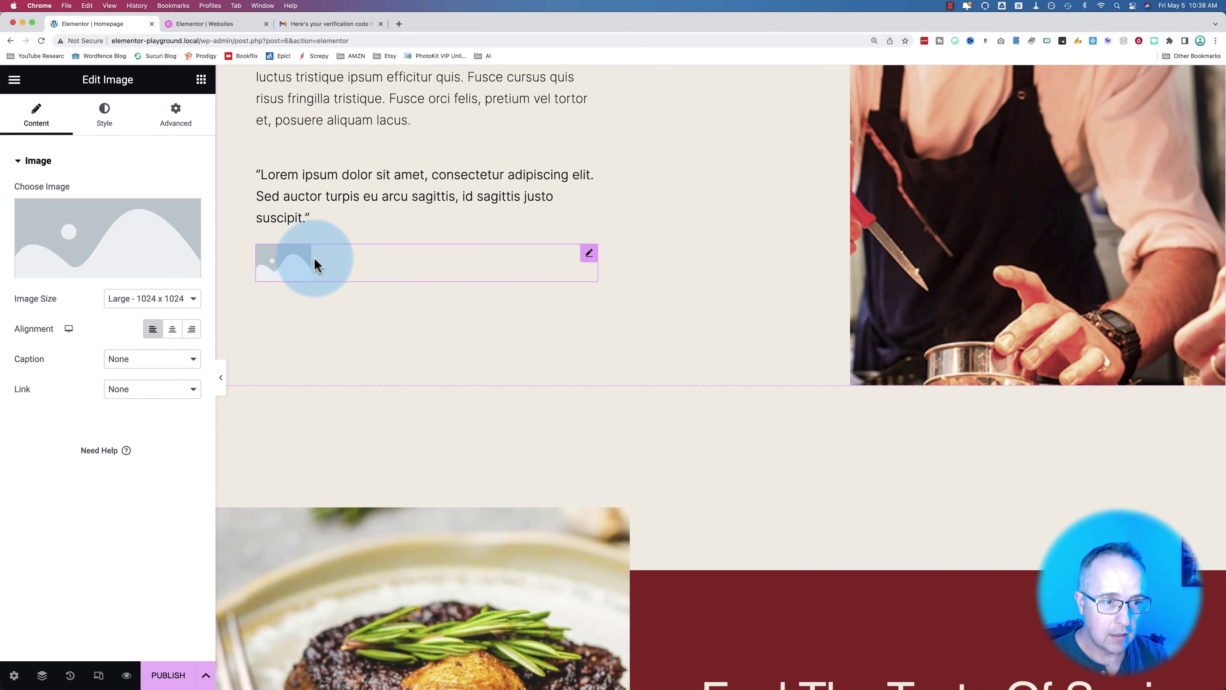
scroll(498, 328, "down", 4)
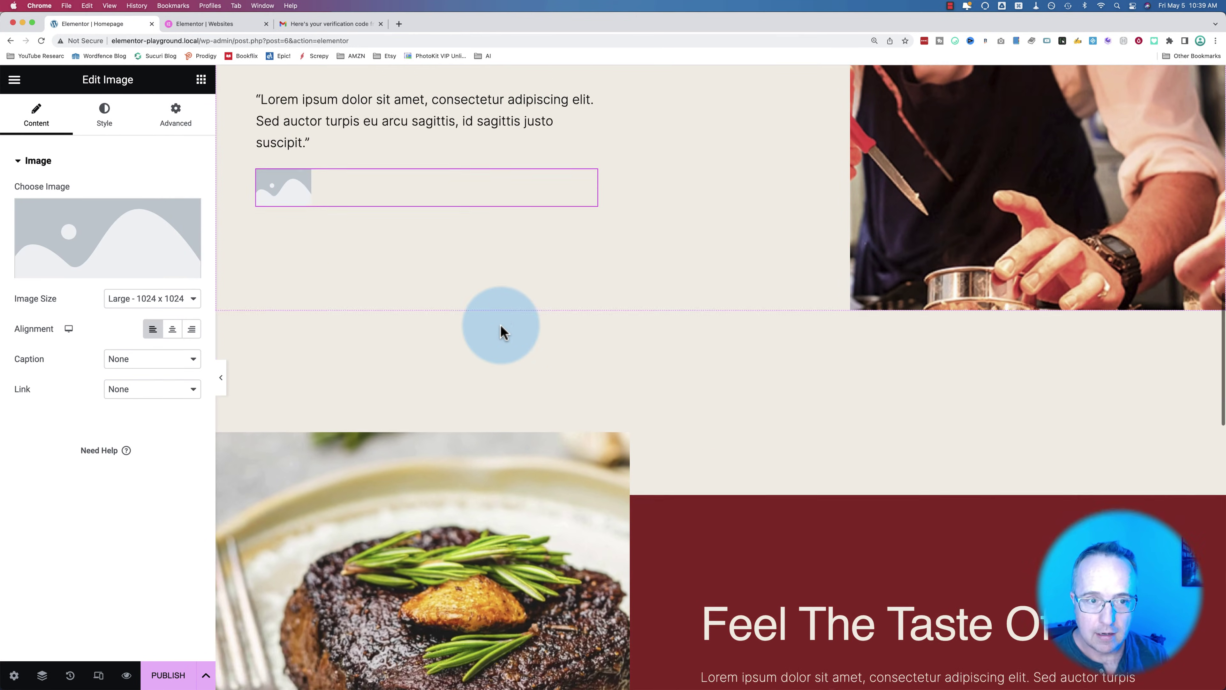
scroll(502, 332, "down", 14)
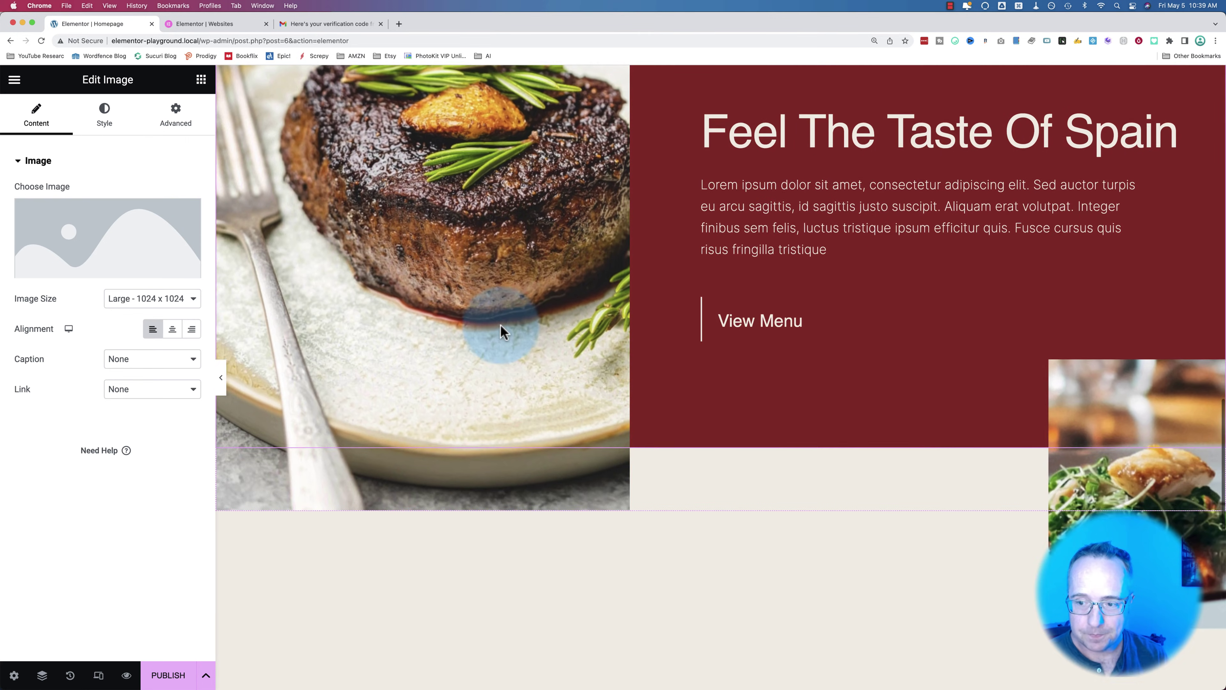
scroll(502, 331, "down", 12)
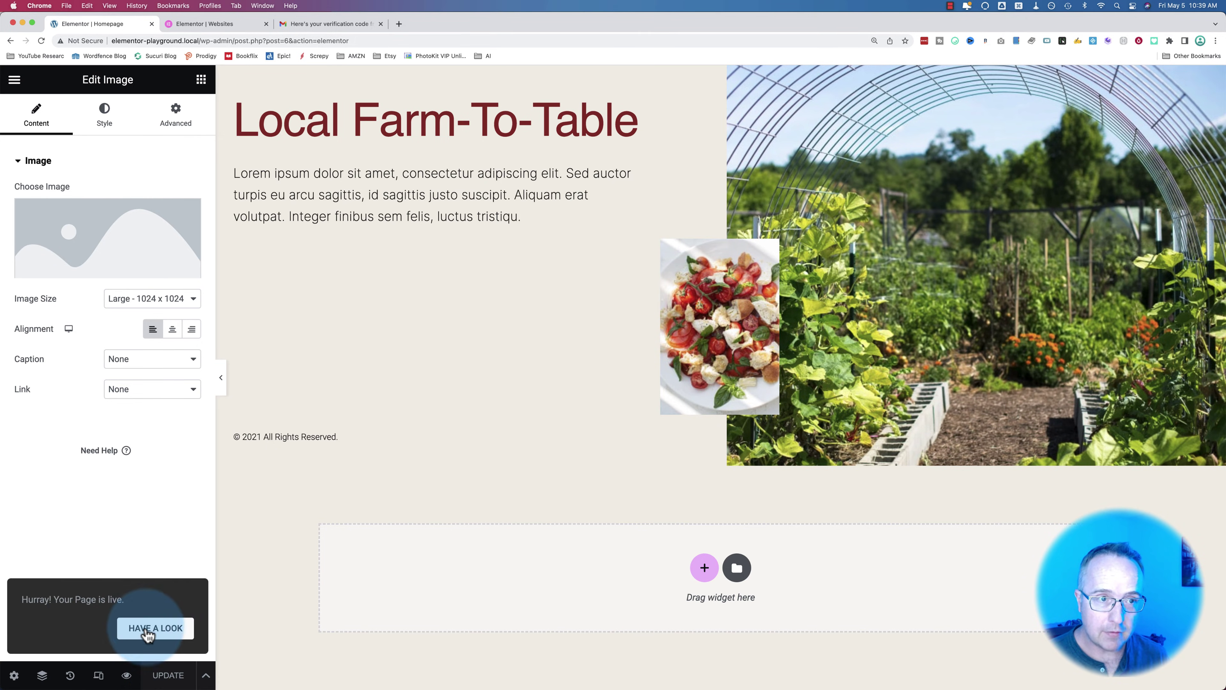
View the published homepage on the live site down to the Meet Our Chef section
left_click(147, 630)
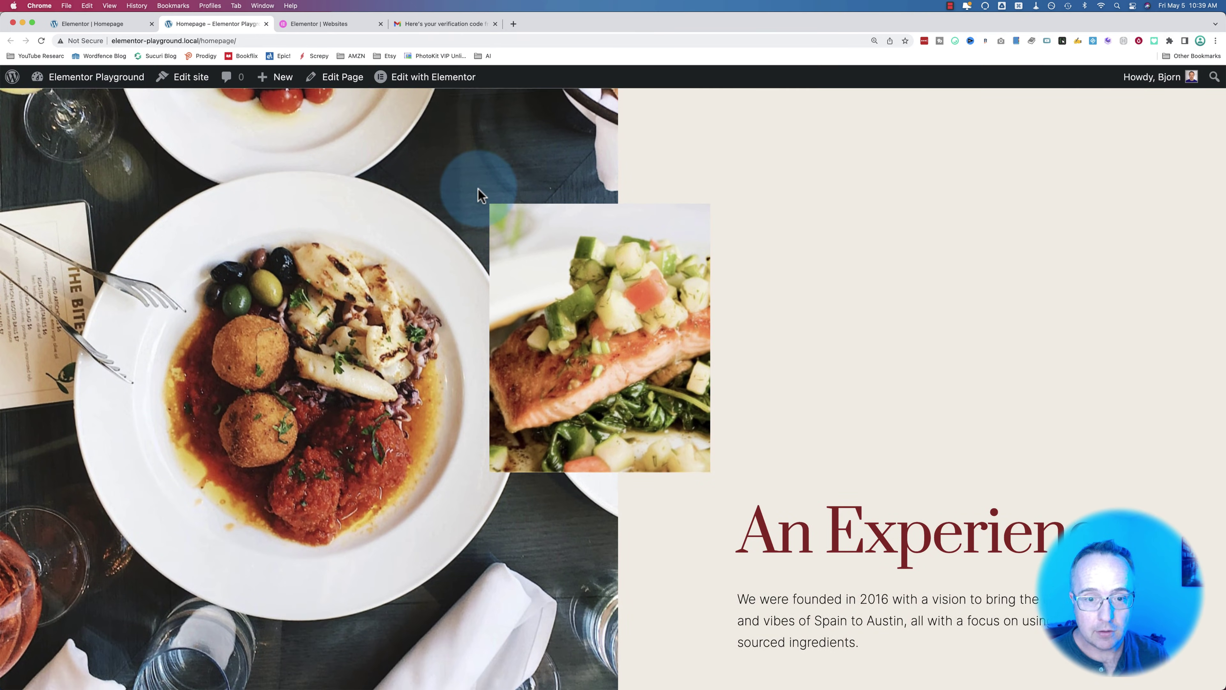
scroll(478, 193, "down", 5)
scroll(478, 191, "down", 10)
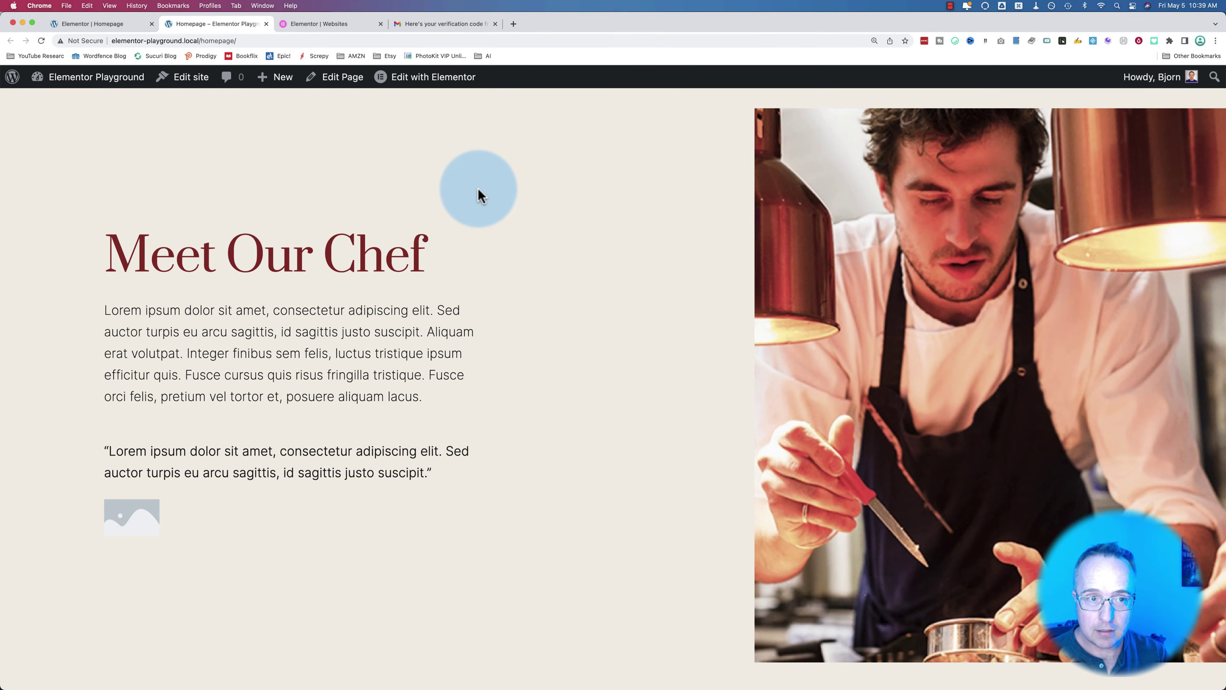
Return to the Elementor editor and inspect the salad photo's image settings in the Local Farm-To-Table section
left_click(103, 28)
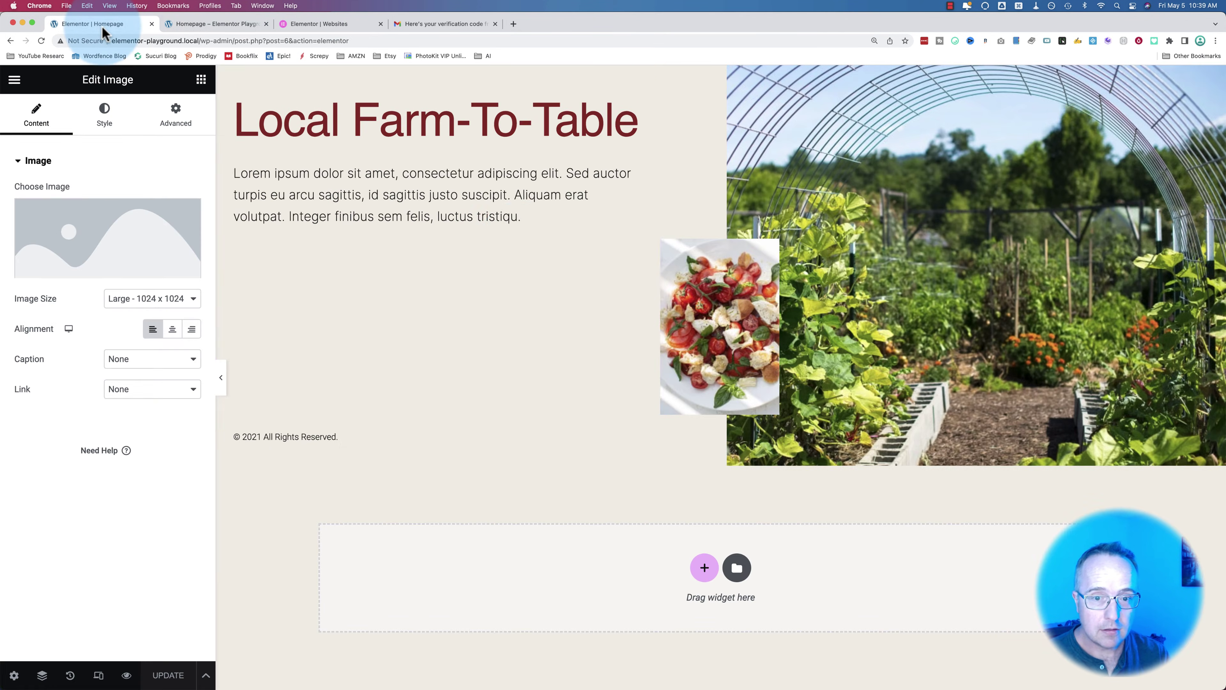
left_click(699, 307)
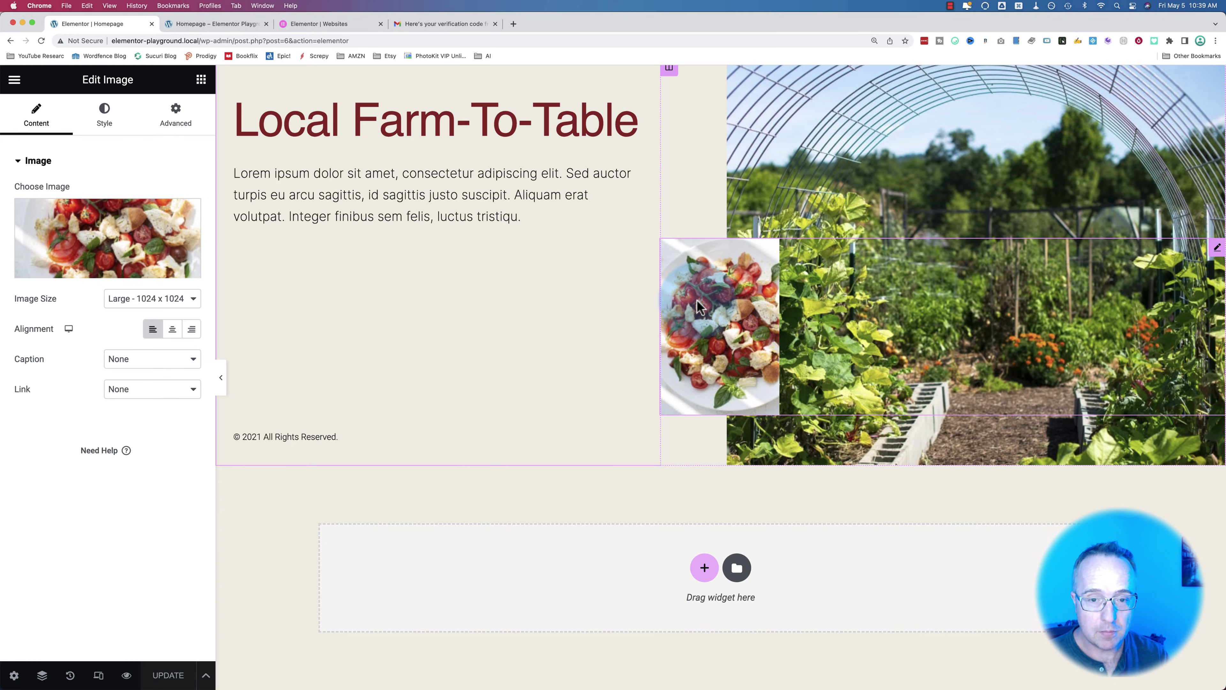
mouse_move(92, 244)
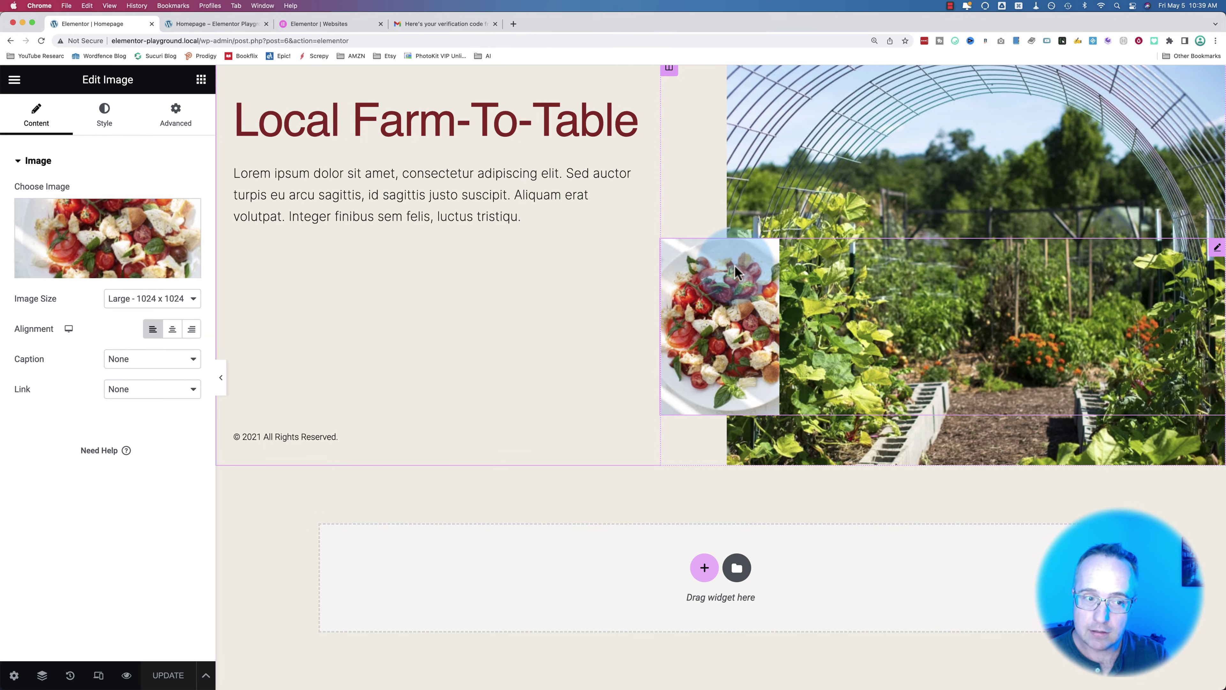
scroll(735, 265, "up", 5)
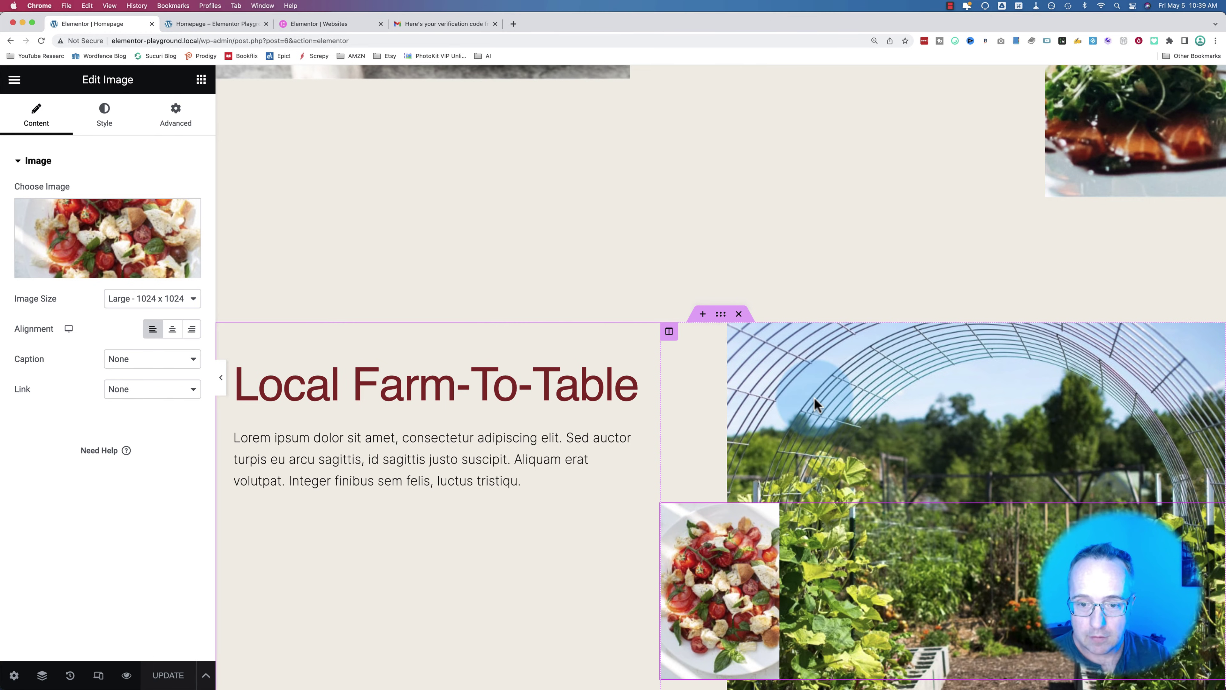
scroll(814, 398, "up", 1)
scroll(813, 397, "down", 1)
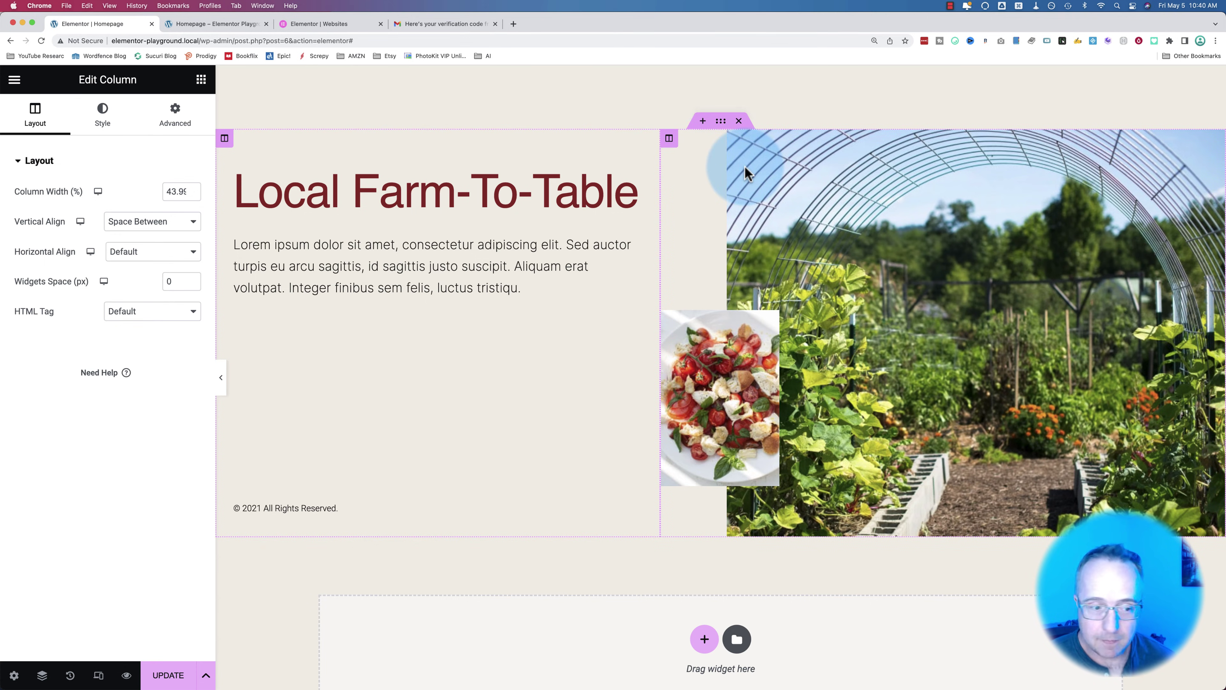
Open the Navigator and select the Image Box in the first column of the Local Collaboration section
left_click(41, 679)
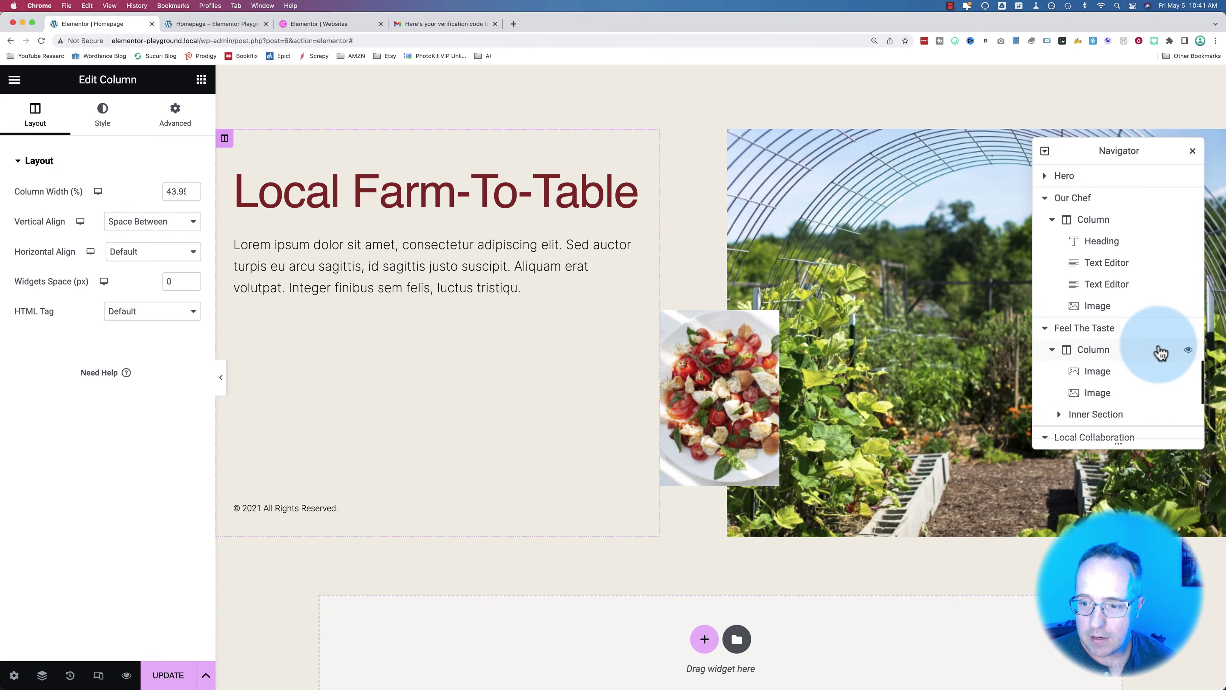
scroll(1159, 351, "down", 2)
scroll(1158, 351, "down", 2)
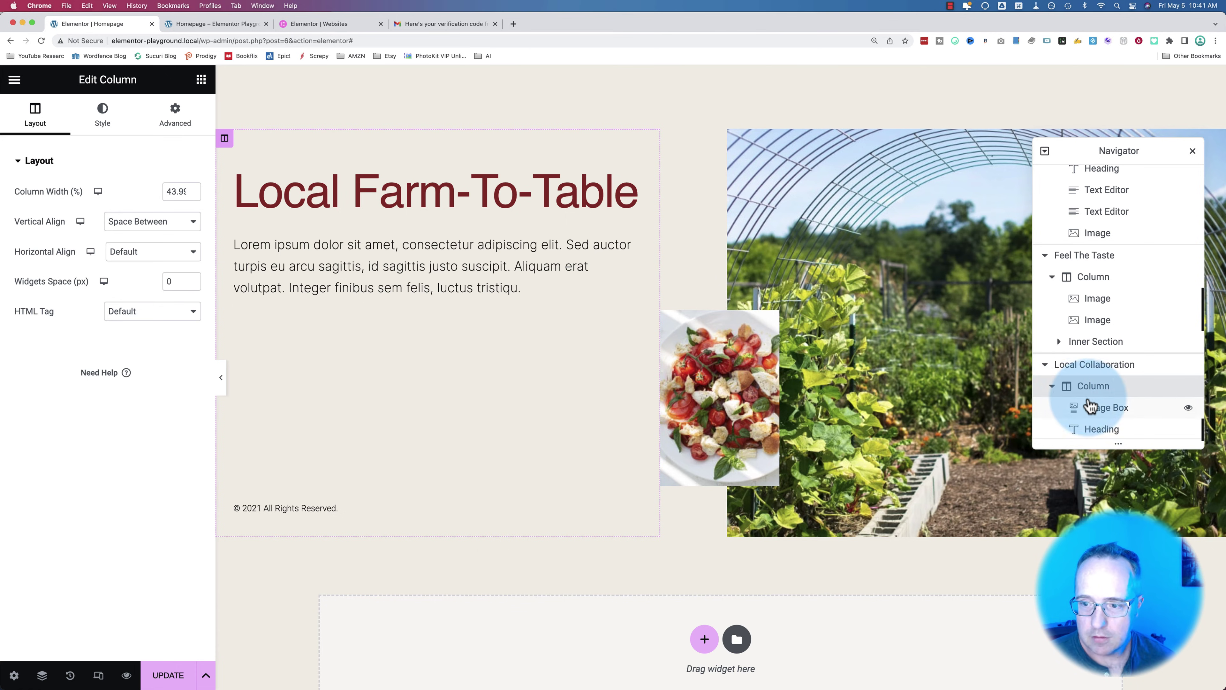
scroll(1081, 391, "down", 2)
left_click(1110, 375)
scroll(1115, 389, "down", 2)
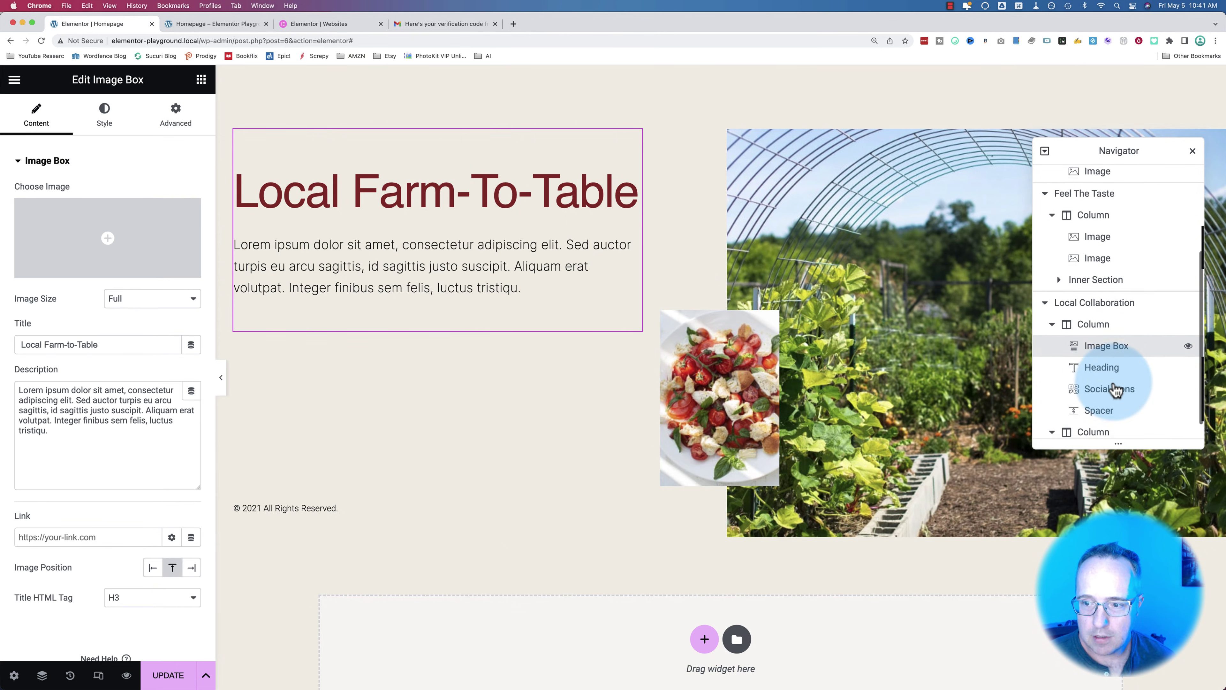
Inspect the Heading, Social Icons and Spacer widgets in Local Collaboration's first column through the Navigator
left_click(1096, 360)
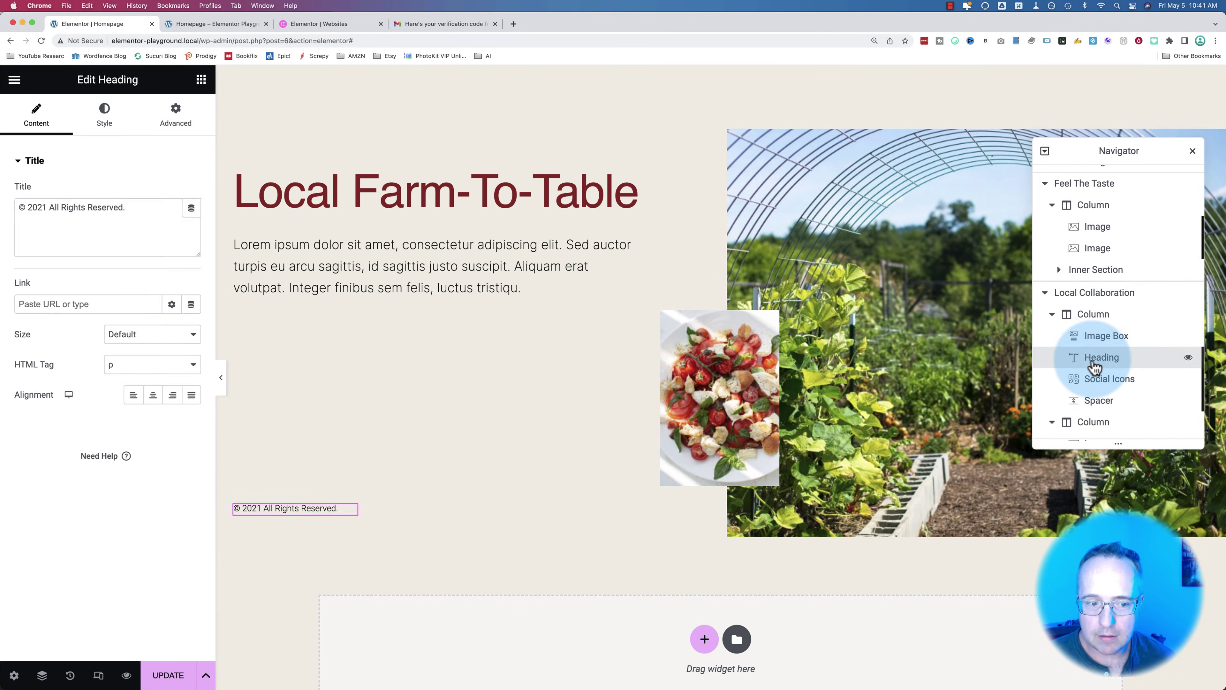
left_click(1111, 387)
left_click(1108, 400)
scroll(1110, 409, "down", 1)
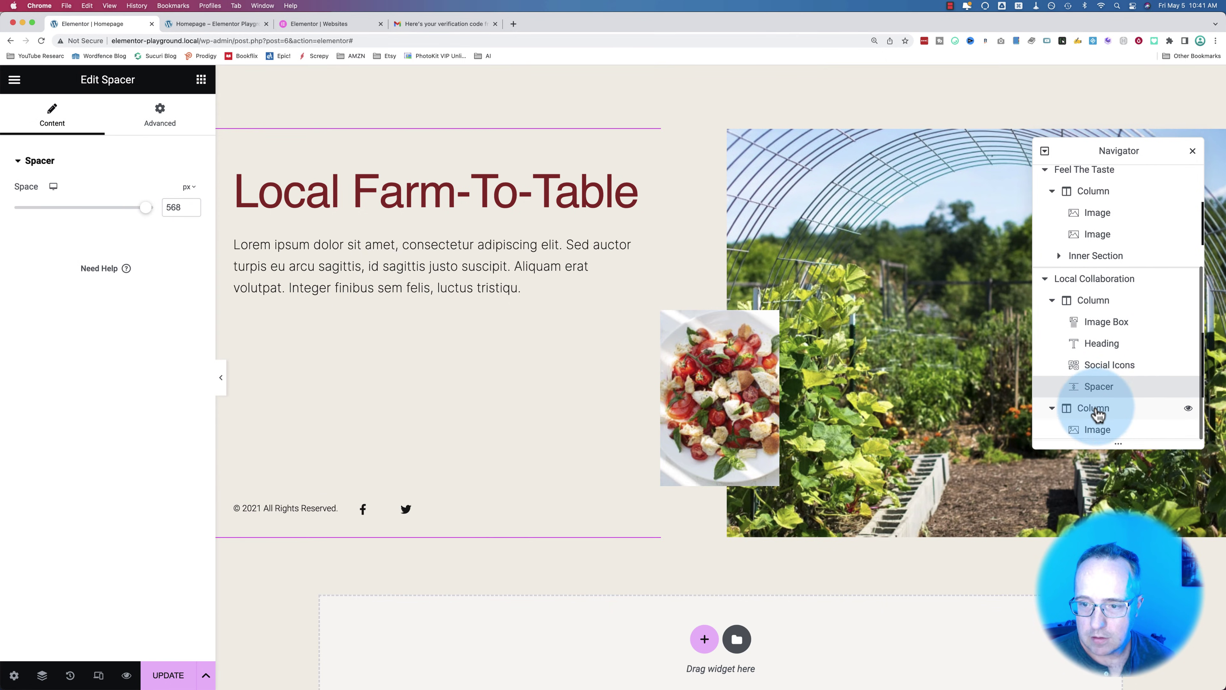
Inspect Local Collaboration's second column and the Image widget inside it through the Navigator
left_click(1098, 413)
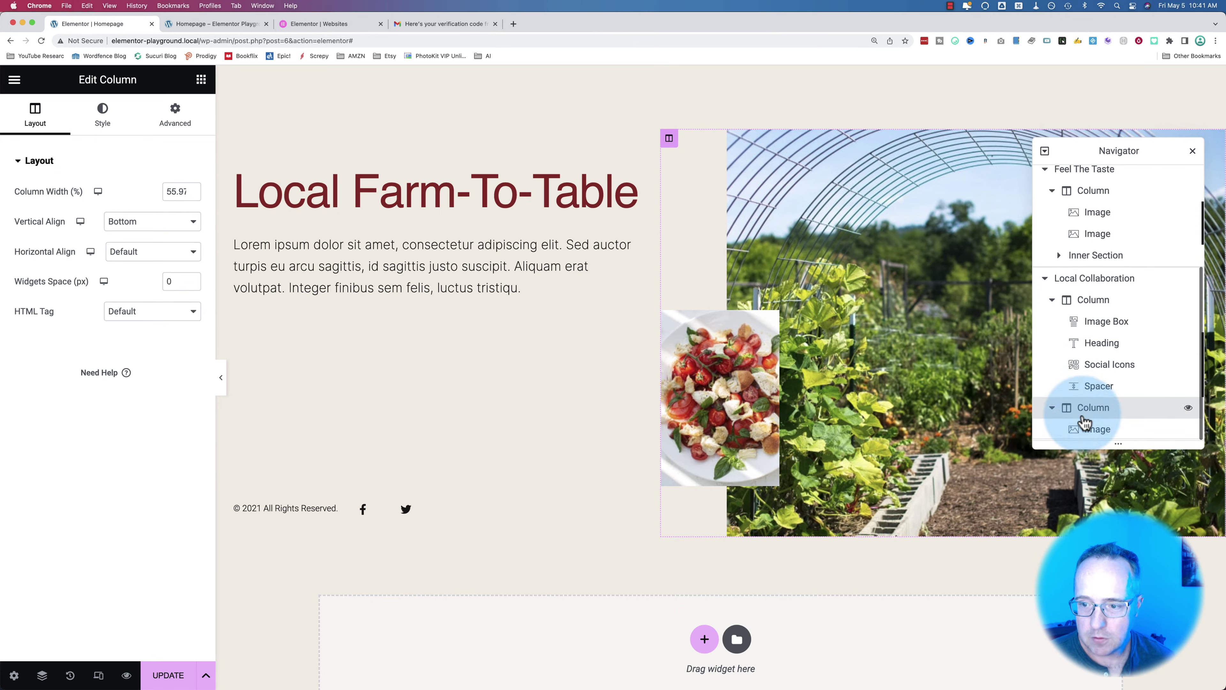
left_click(1092, 430)
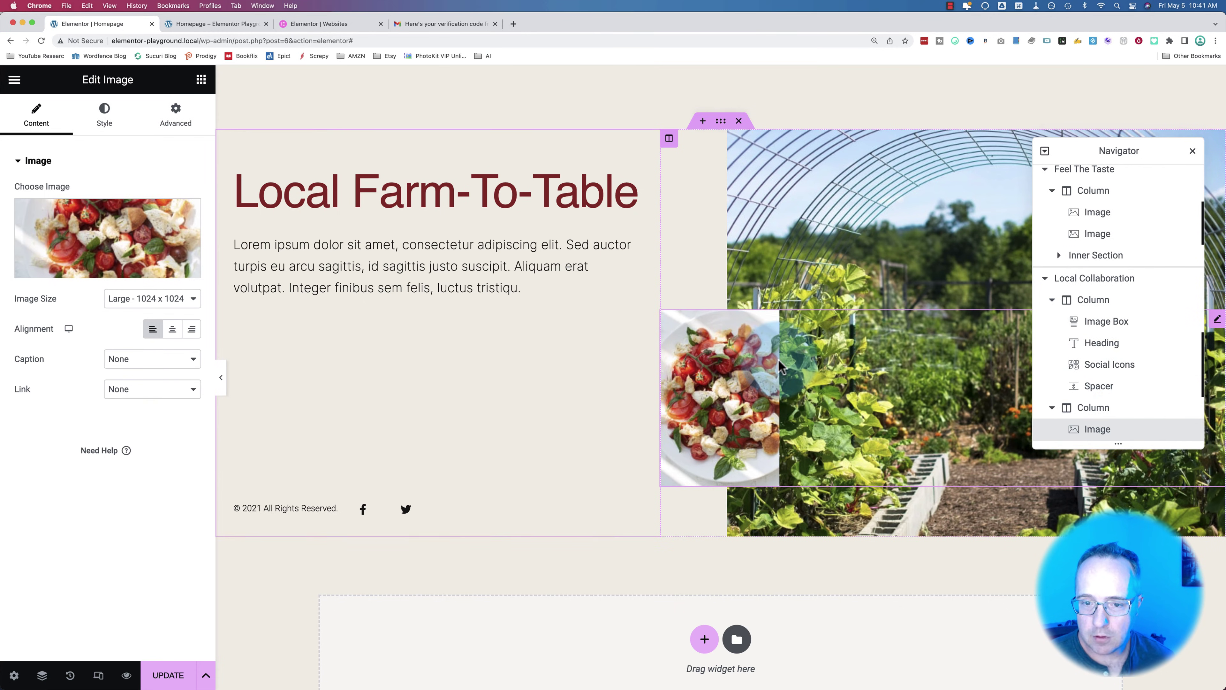
left_click(1020, 404)
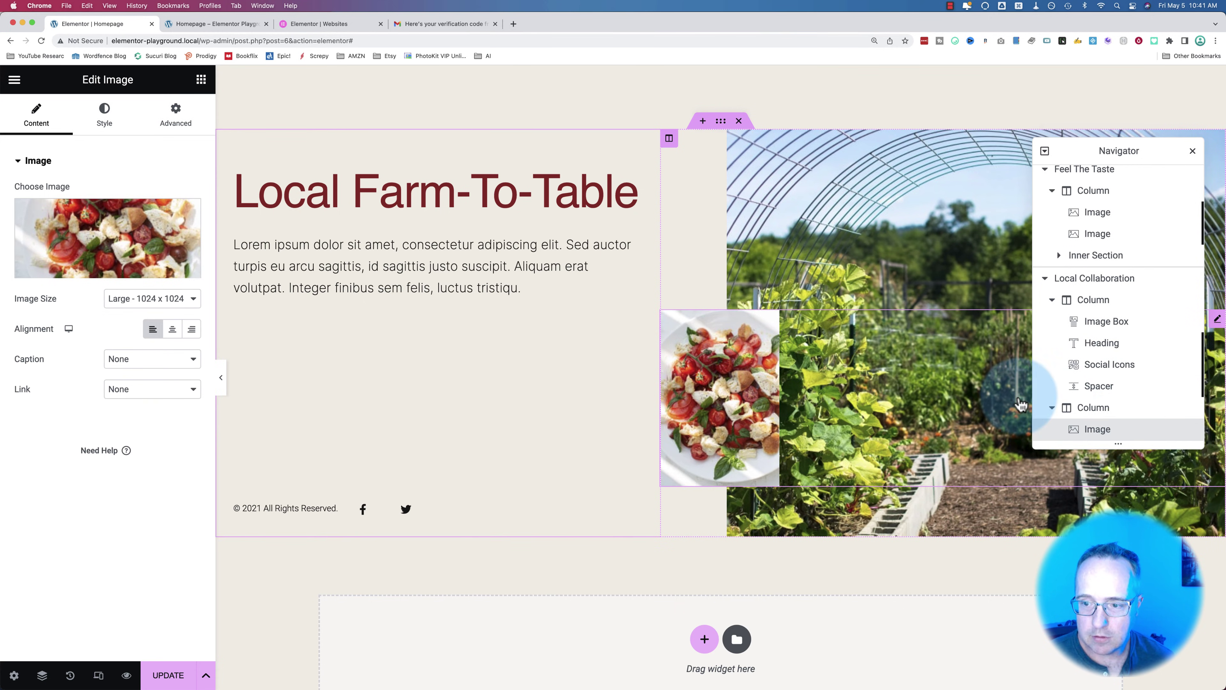
Set the background type of Local Collaboration's second column to slideshow, looking for the source of the garden photo
left_click(1092, 409)
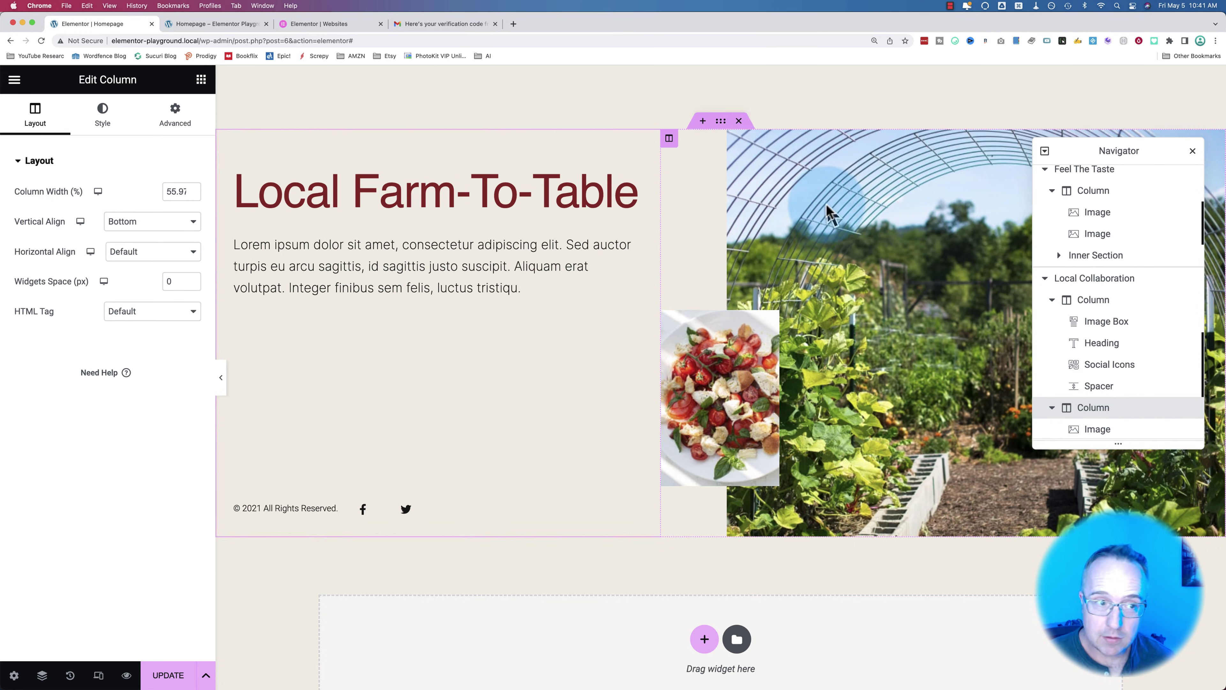
left_click(114, 129)
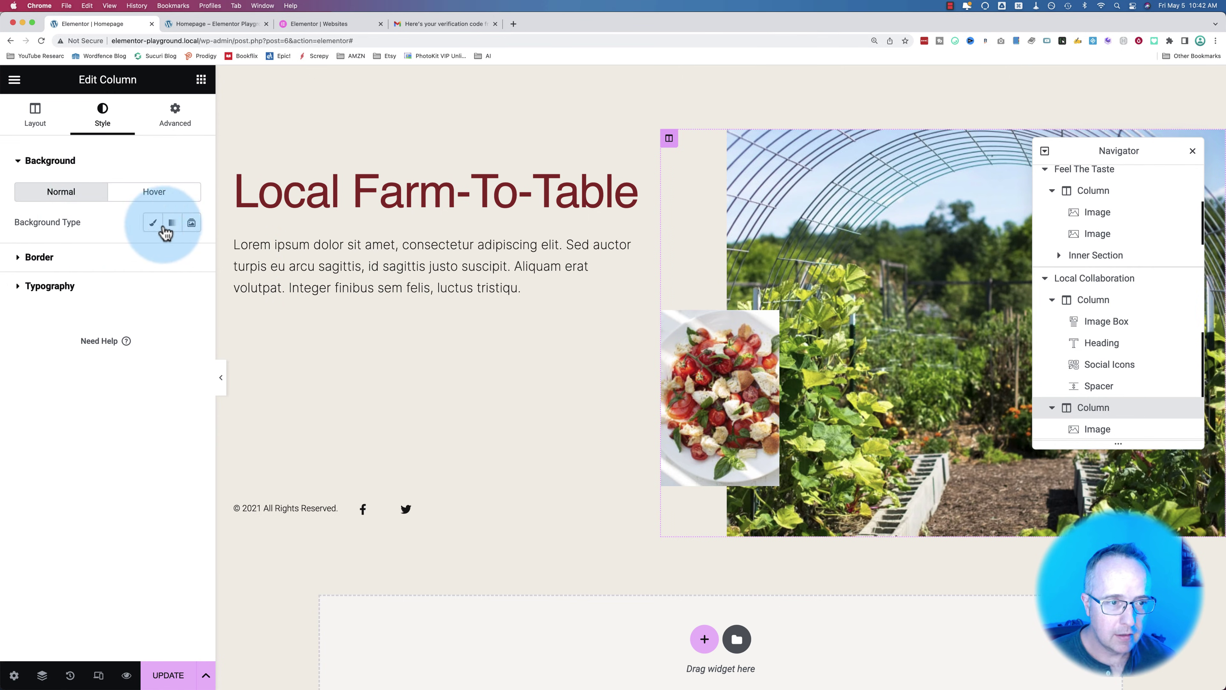
left_click(192, 225)
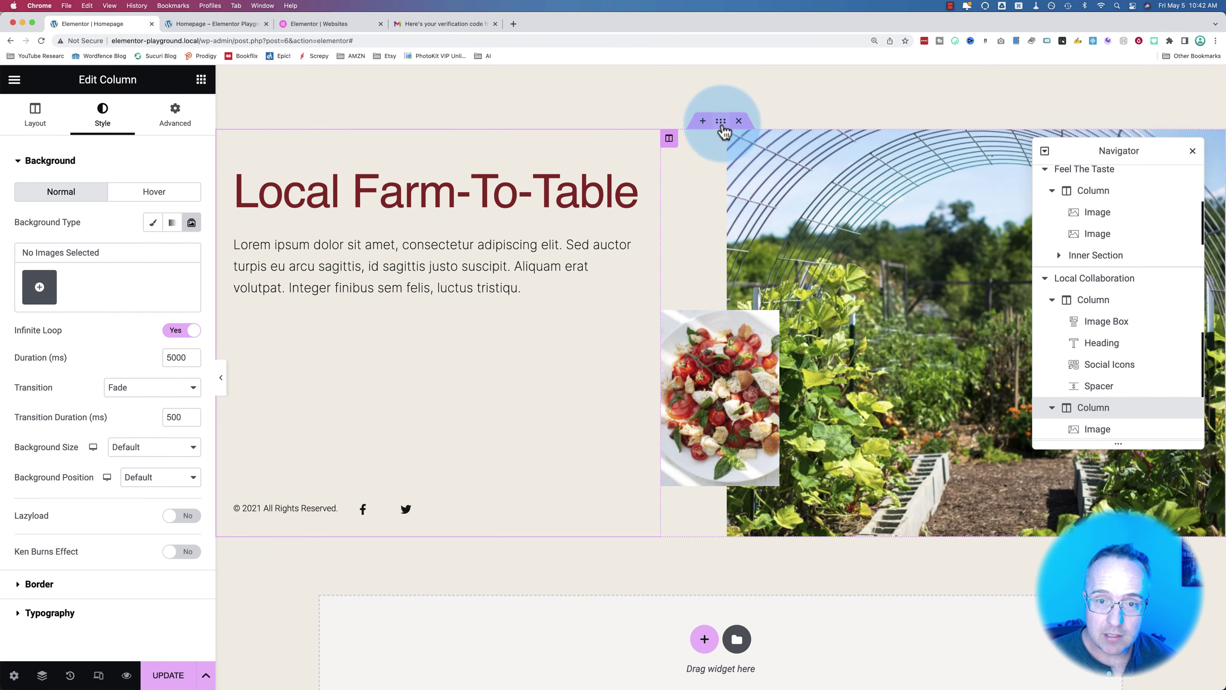
Open the whole Local Collaboration section's background style settings to examine its garden image
left_click(722, 127)
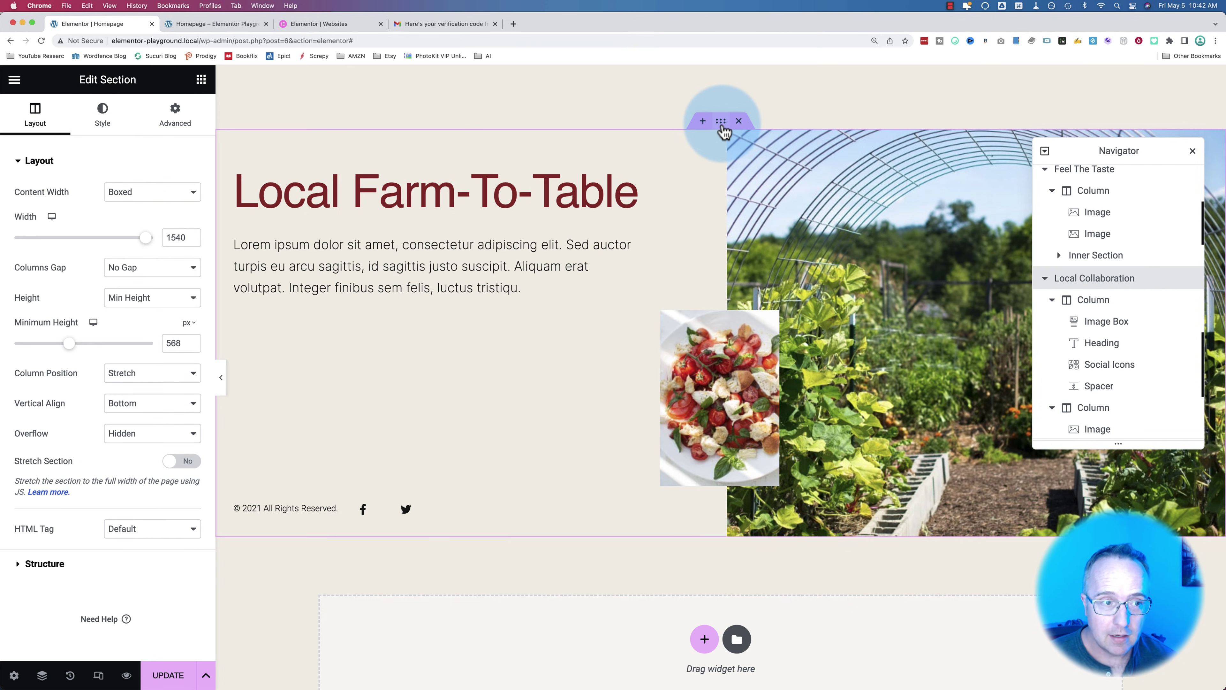
left_click(102, 125)
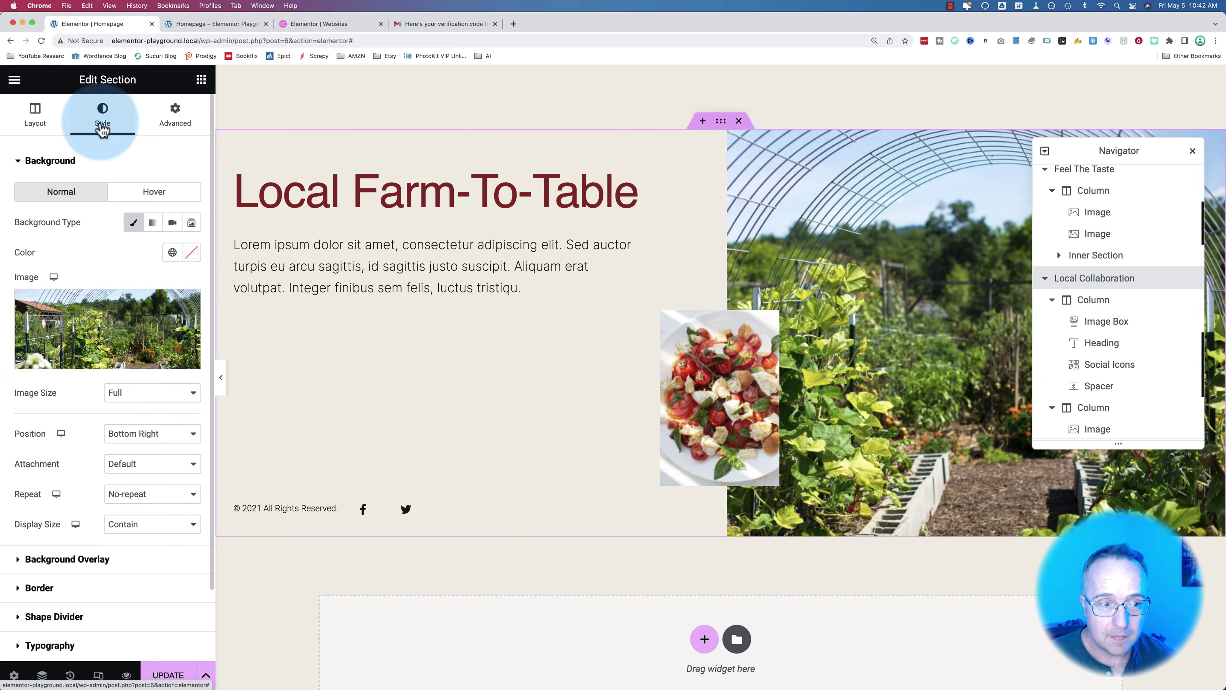